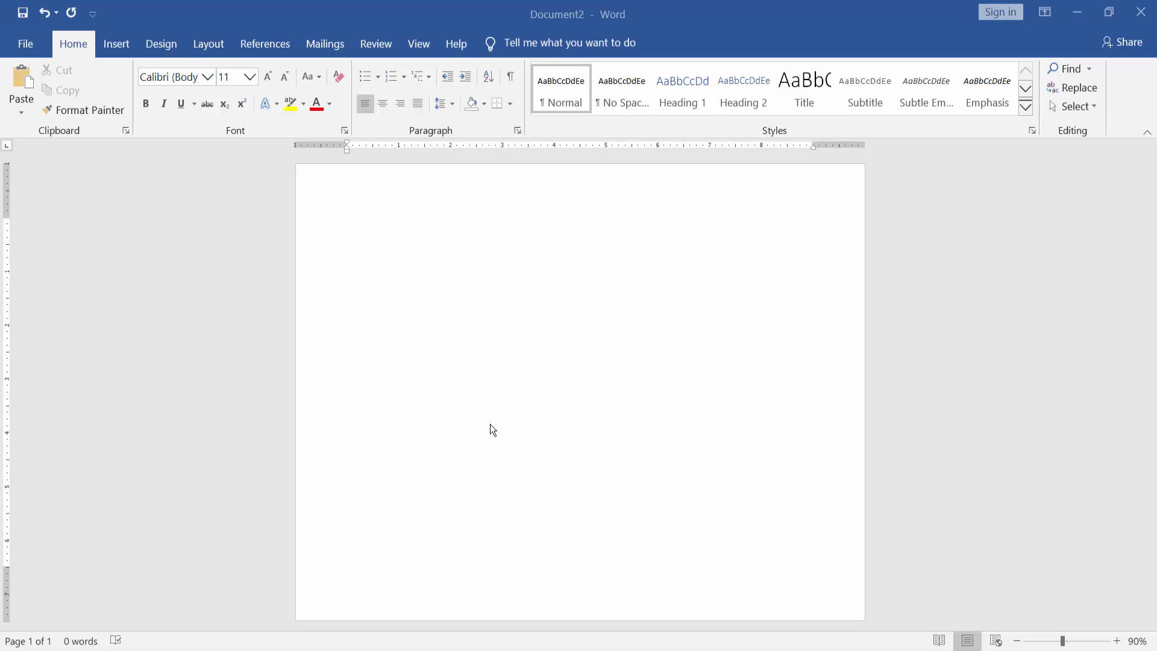
Insert an empty 3x3 table at the top of the blank document.
click(527, 322)
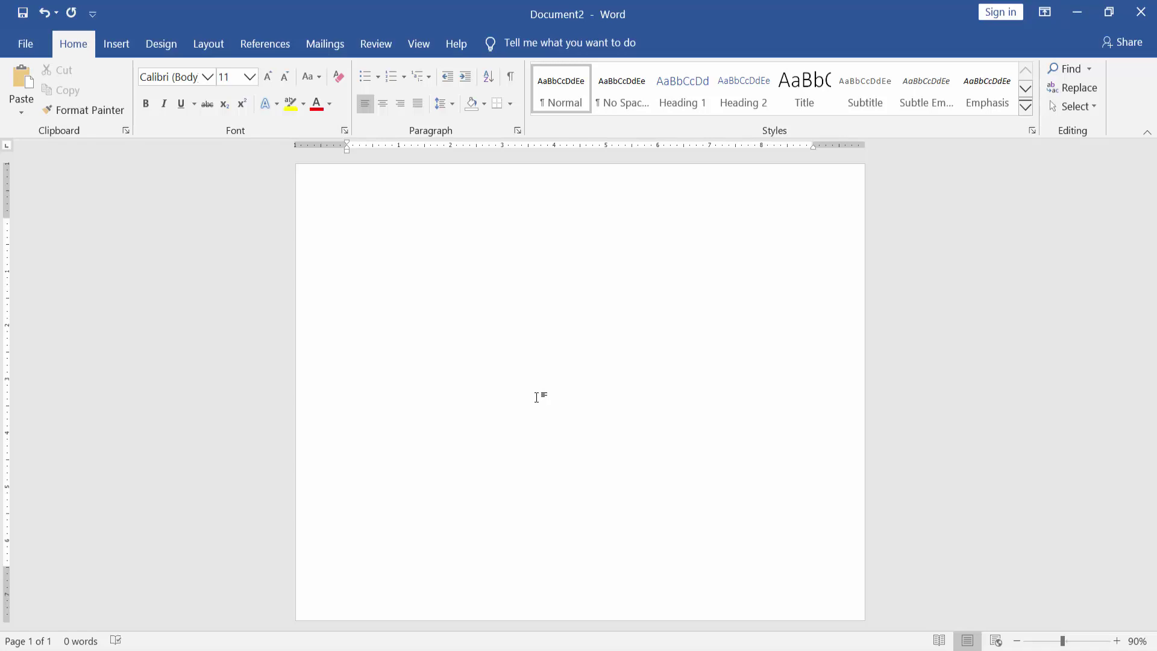
click(117, 46)
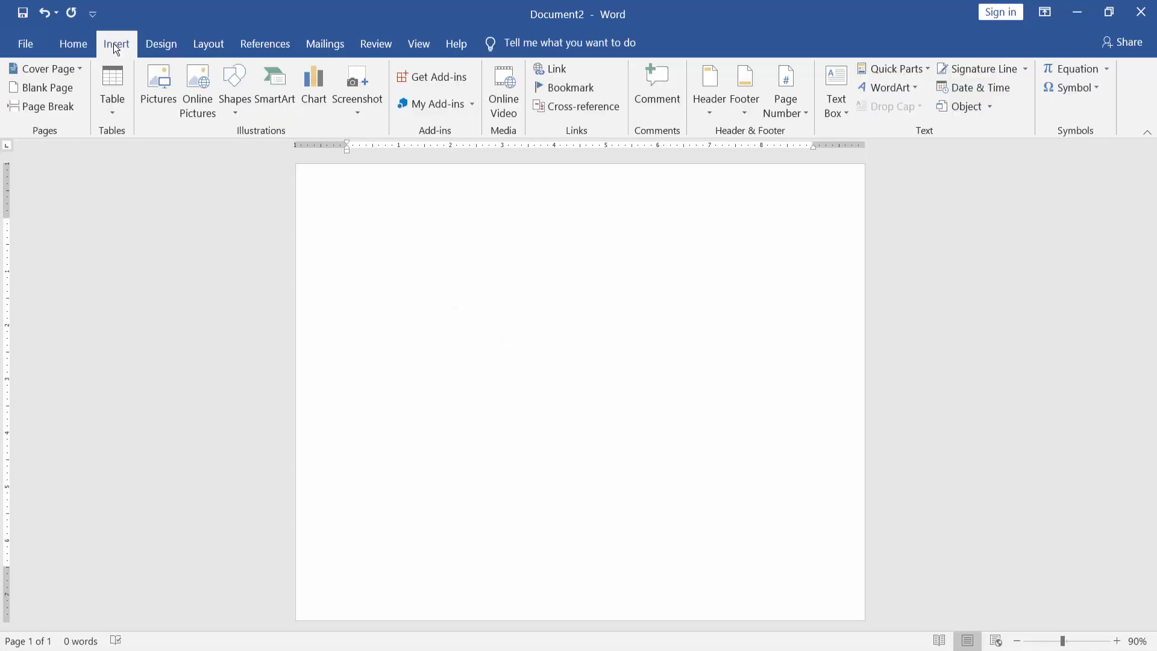
click(113, 106)
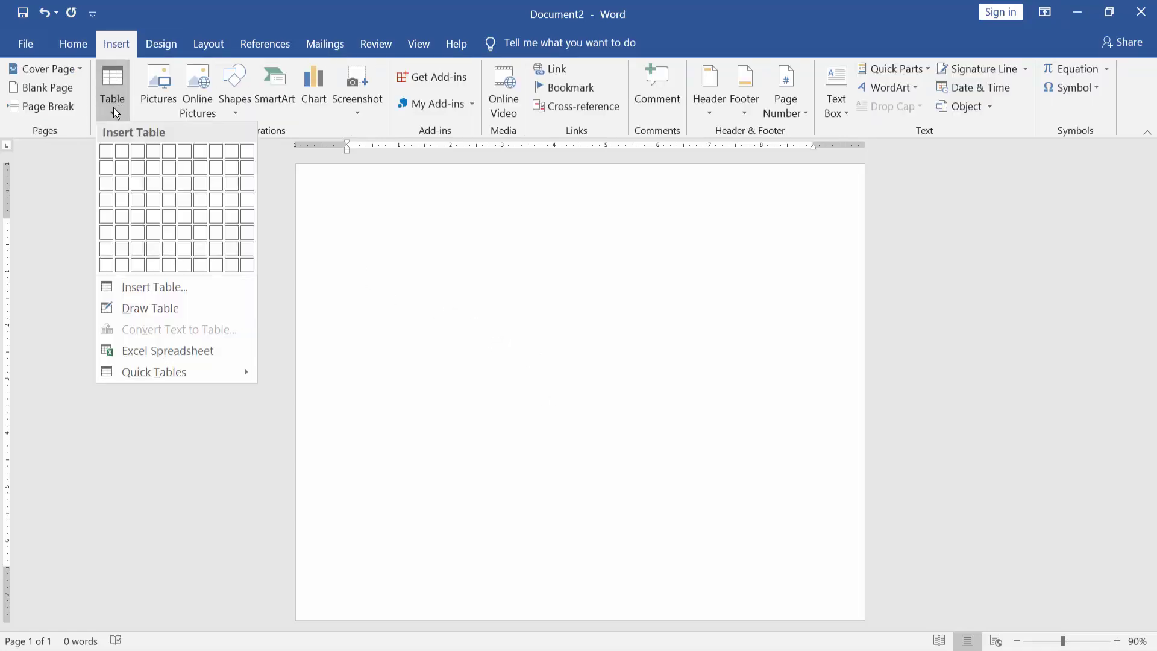
click(139, 193)
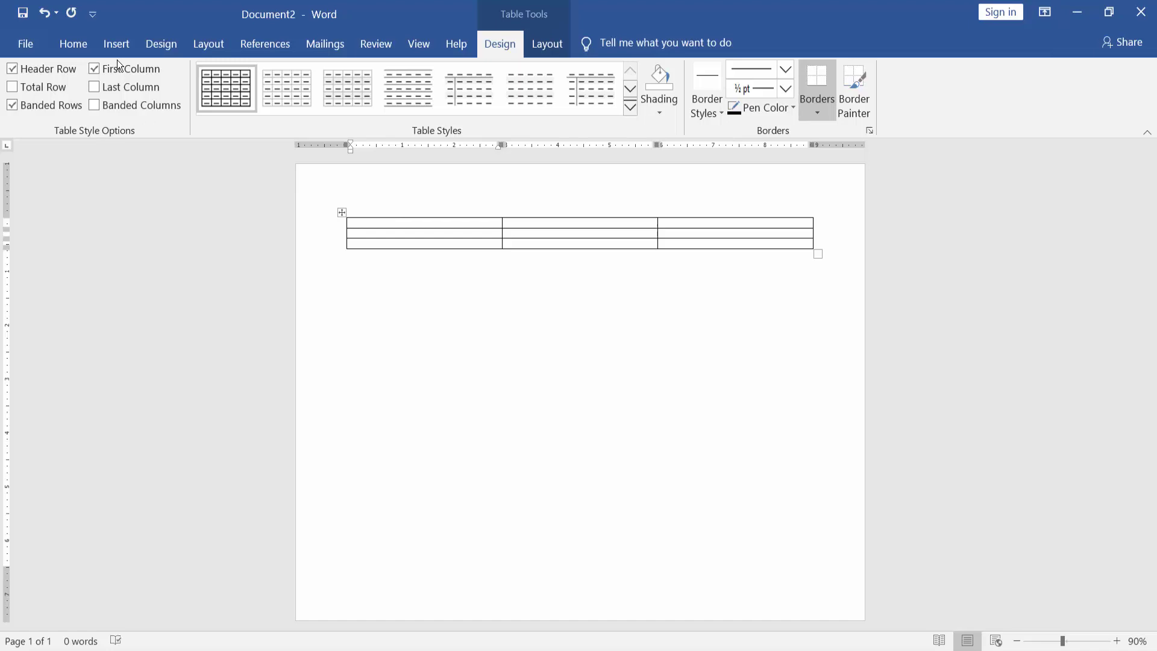
Insert a field photo into the table's first cell and shrink it to fit.
click(110, 40)
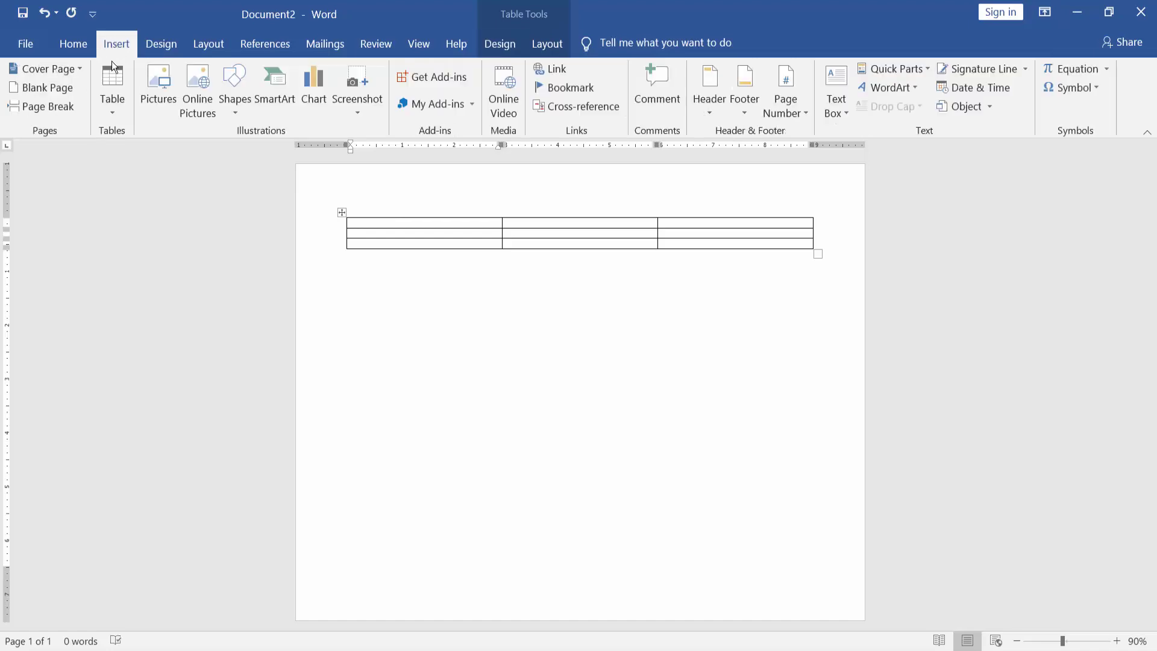
click(157, 98)
double_click(144, 85)
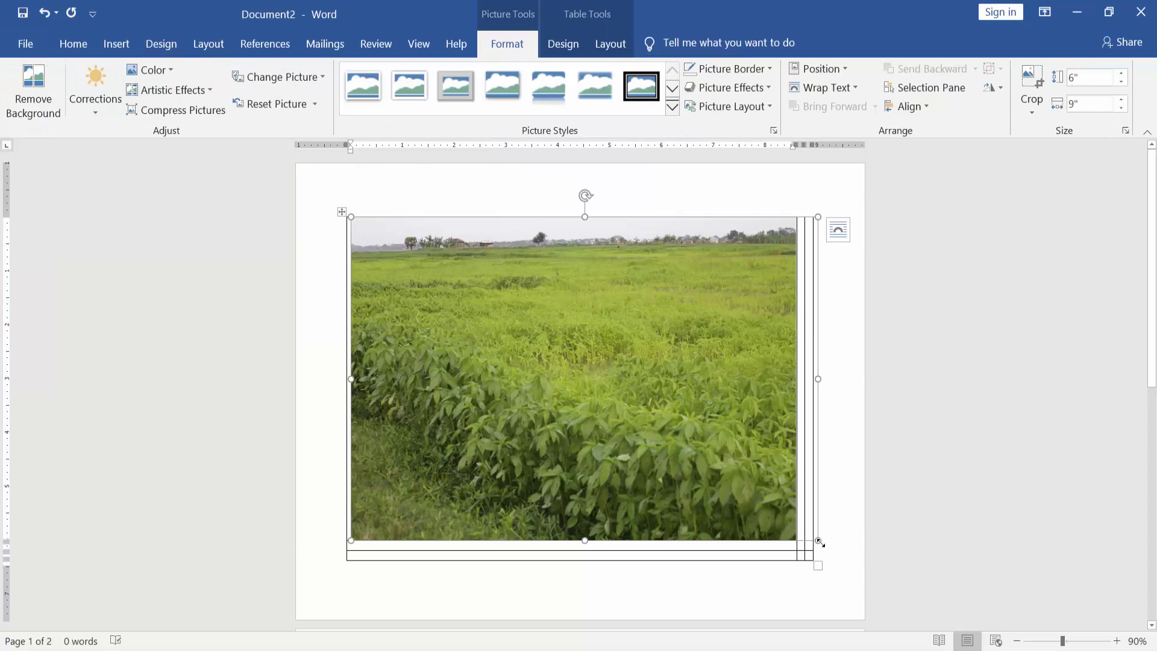
drag(681, 485, 440, 279)
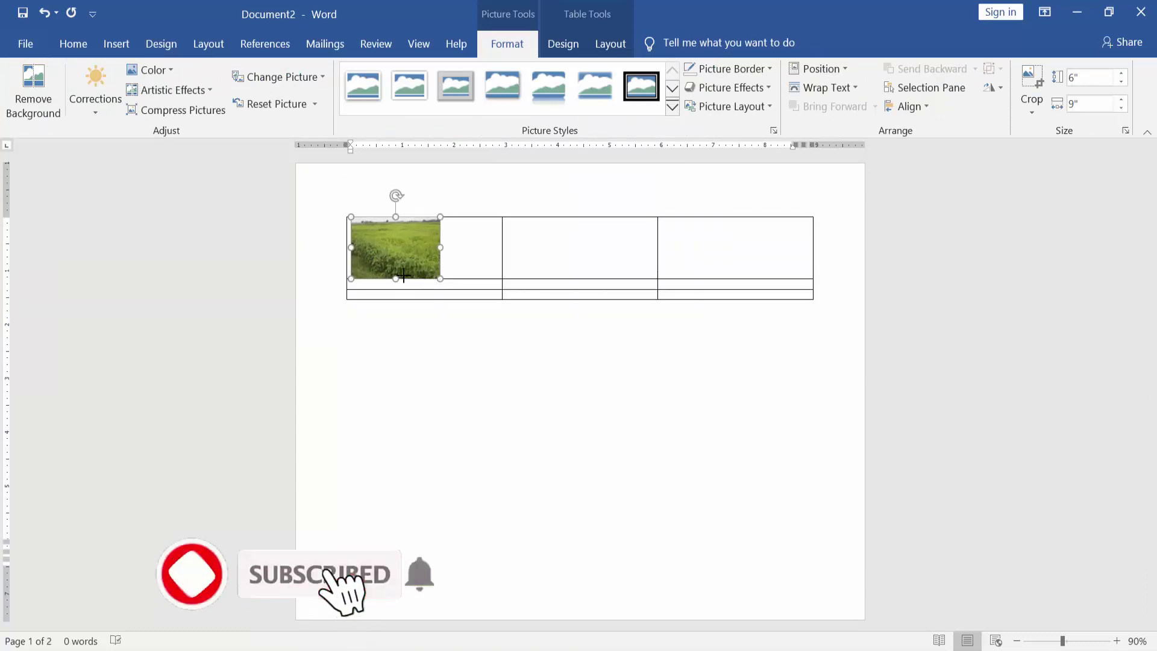
Add a field photo to the second top cell and shrink it to match the first.
click(505, 246)
click(117, 45)
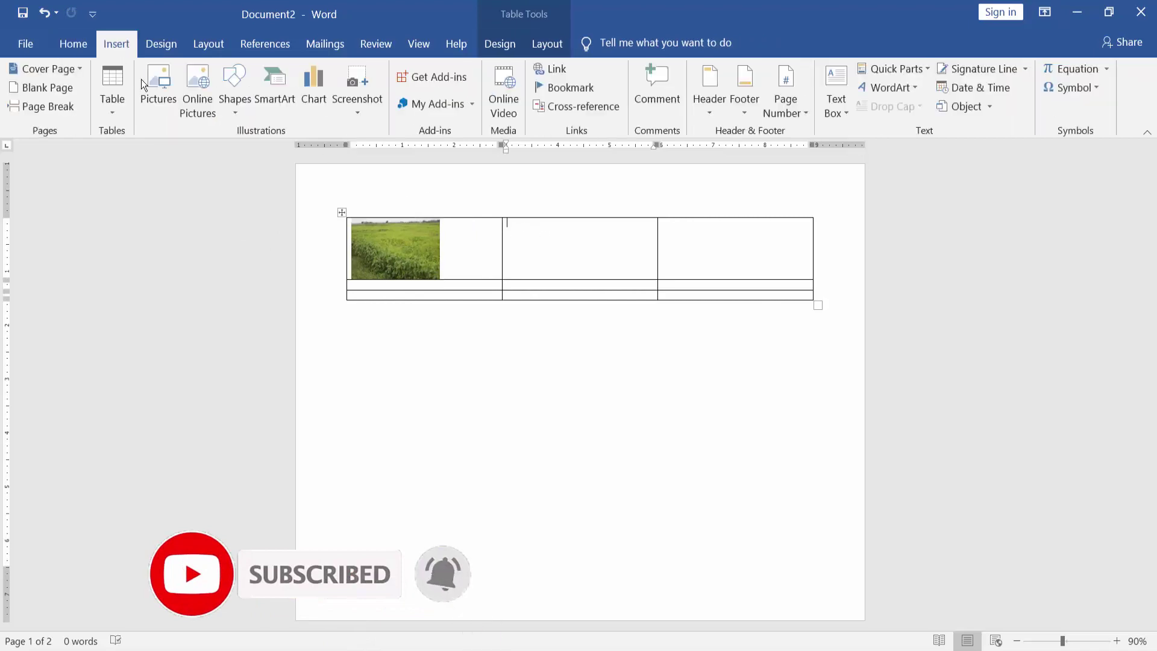
click(165, 89)
click(201, 90)
click(464, 315)
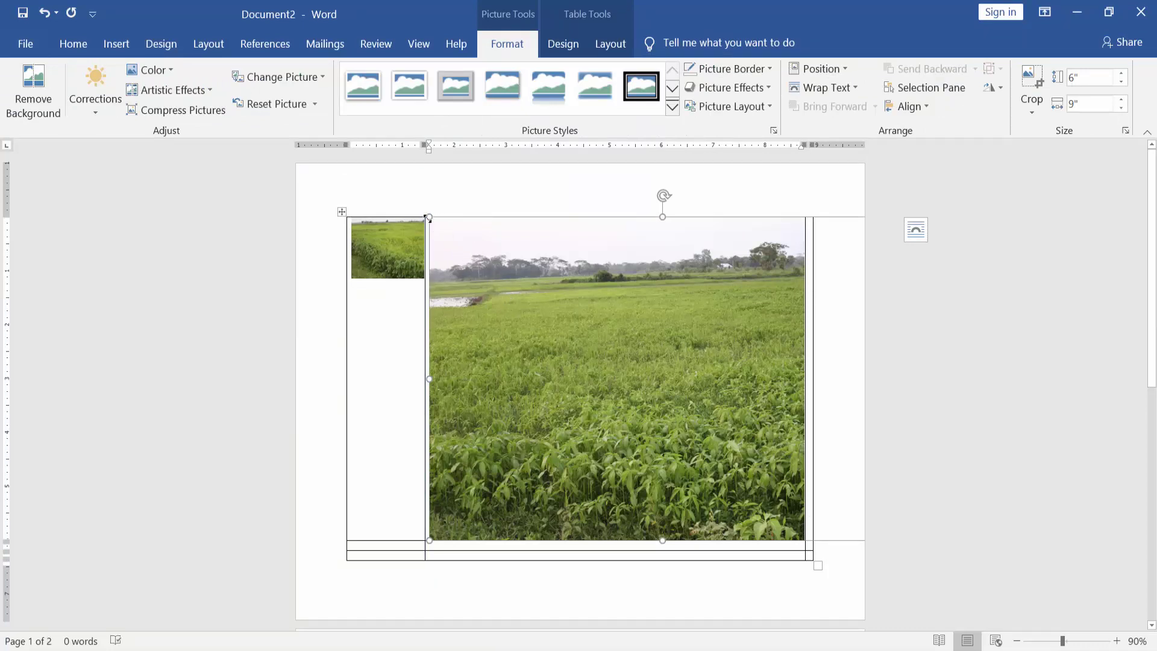
drag(425, 215, 785, 456)
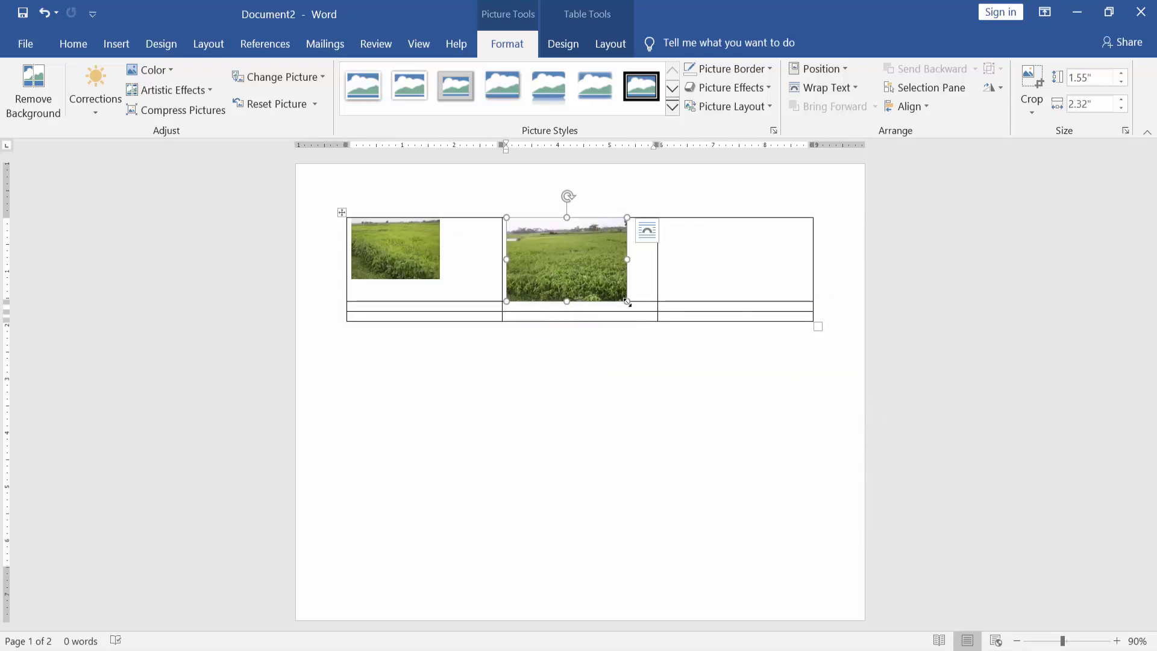
drag(610, 290, 584, 272)
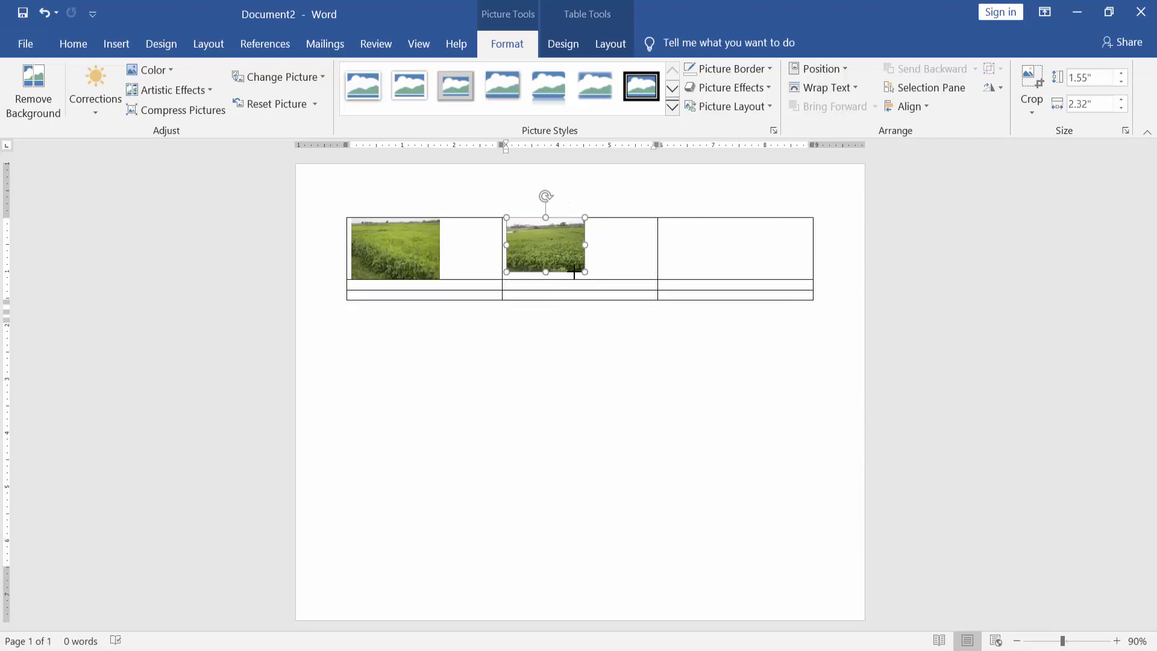
Paste copies of the field photo into the third top cell and all three row-2 cells.
click(693, 247)
key(ctrl+v)
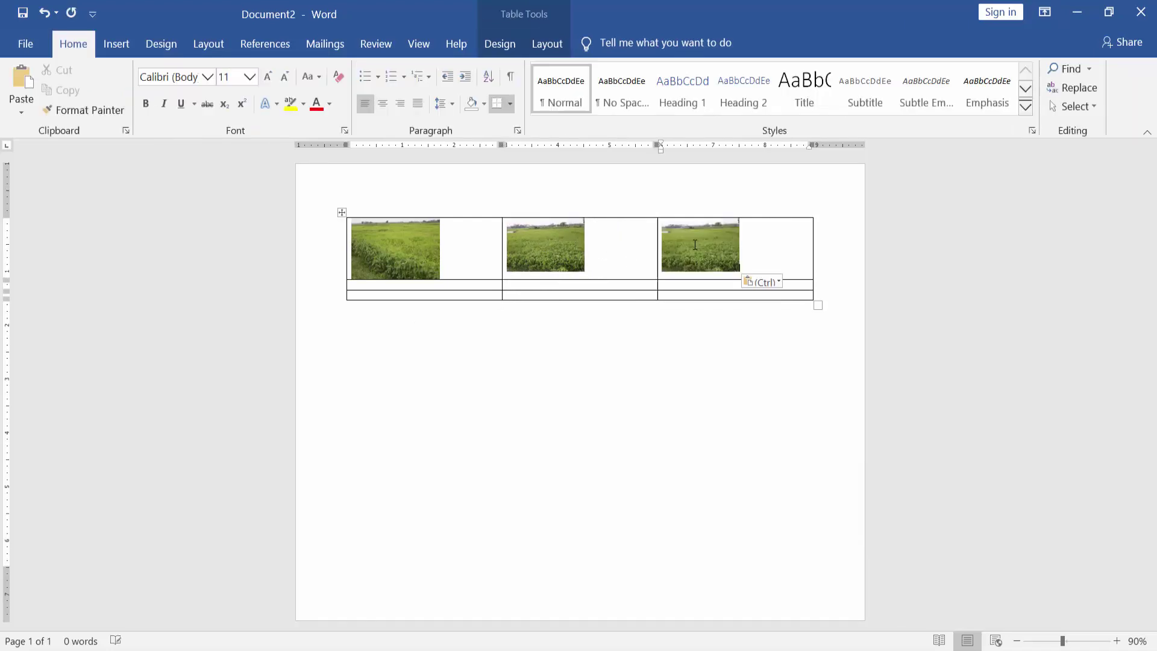
click(693, 248)
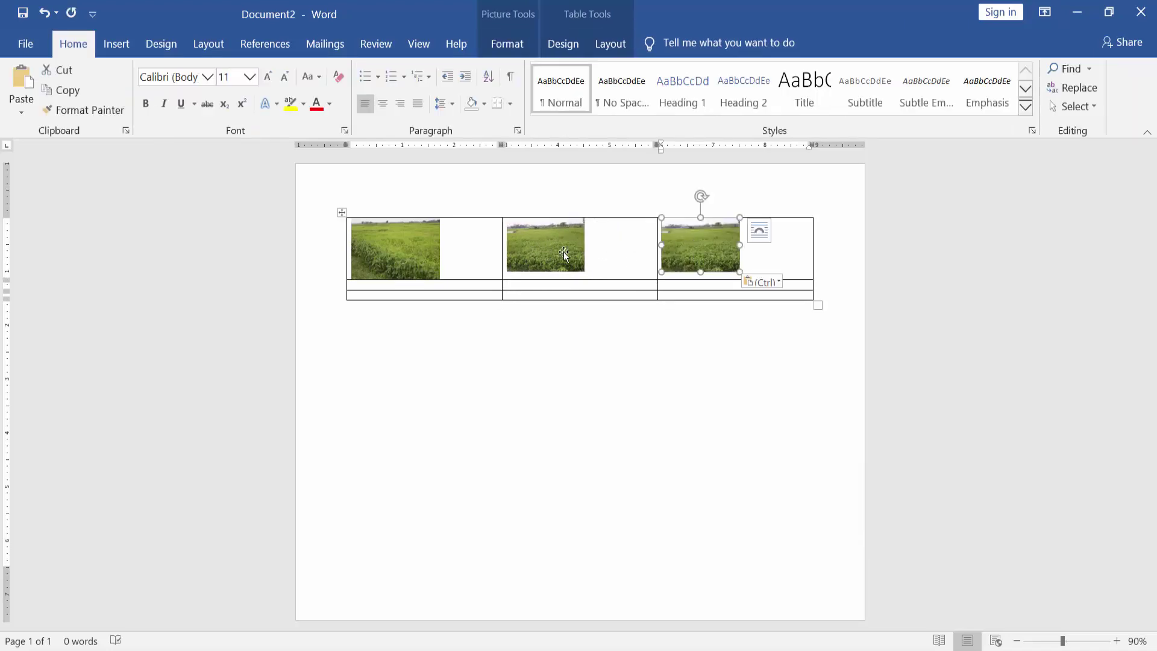
click(464, 283)
key(ctrl+v)
click(554, 298)
key(ctrl+v)
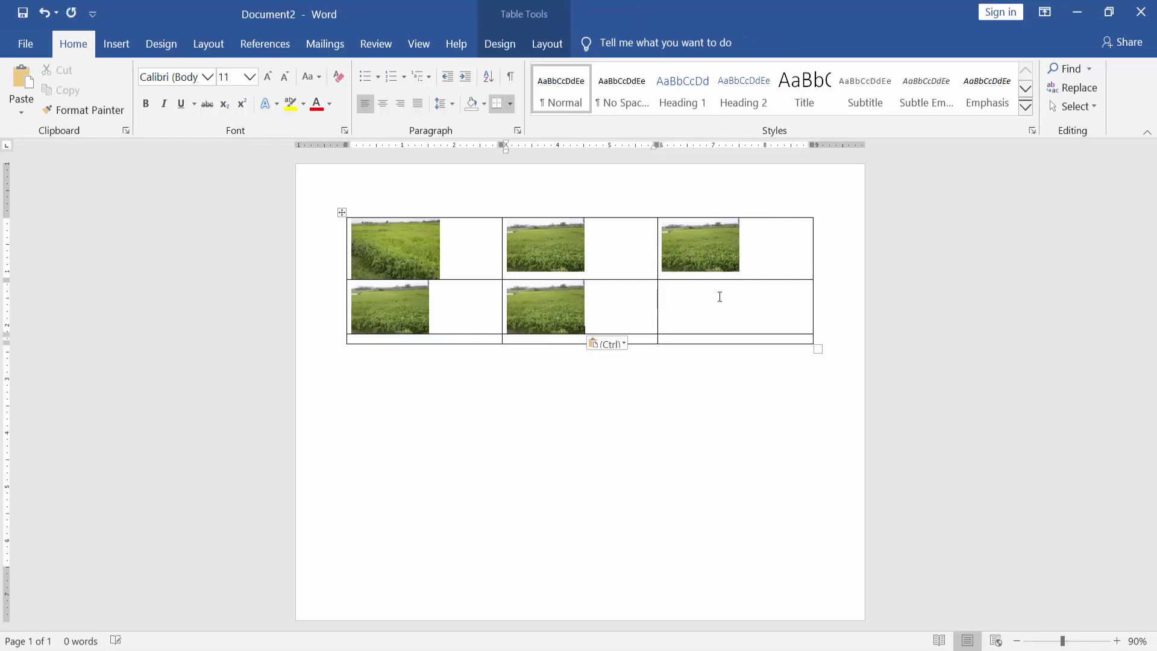
click(713, 296)
key(ctrl+v)
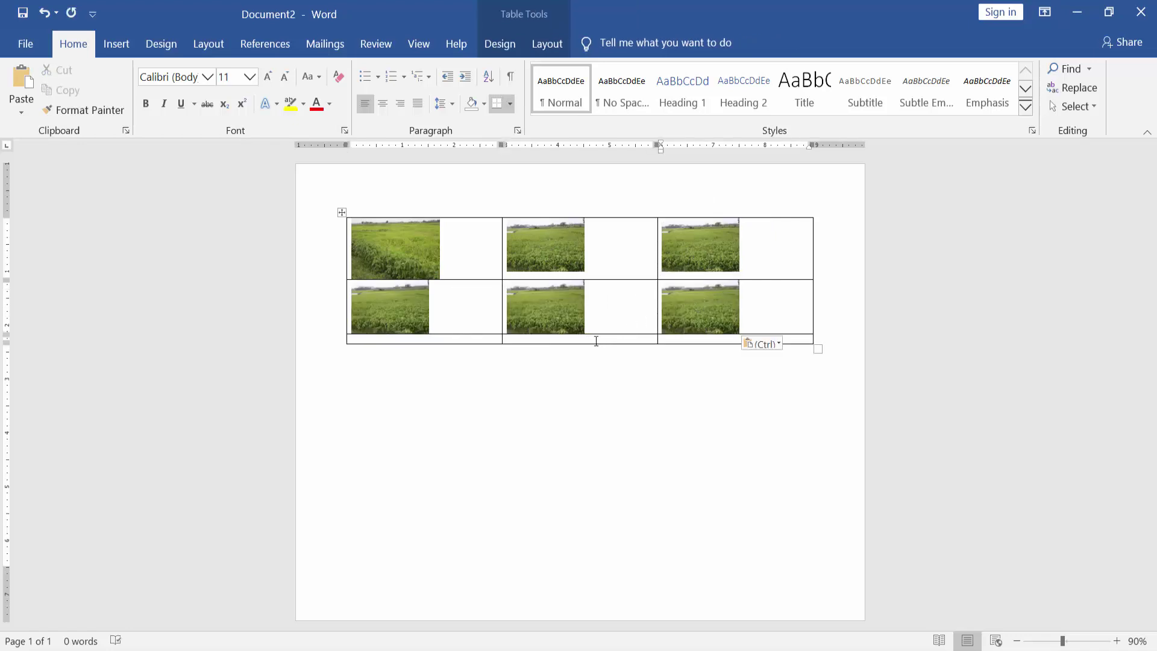
Paste the photo into the three row-3 cells and resize the table slightly narrower and taller.
click(596, 341)
key(ctrl+v)
click(460, 348)
key(ctrl+v)
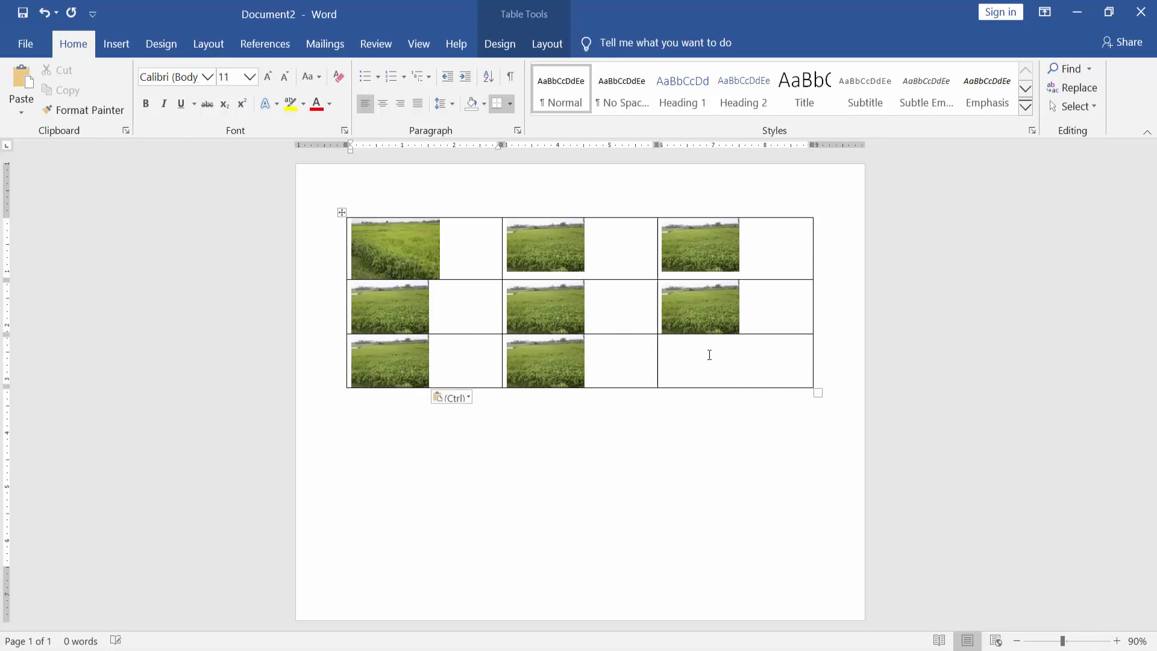
click(710, 355)
key(ctrl+v)
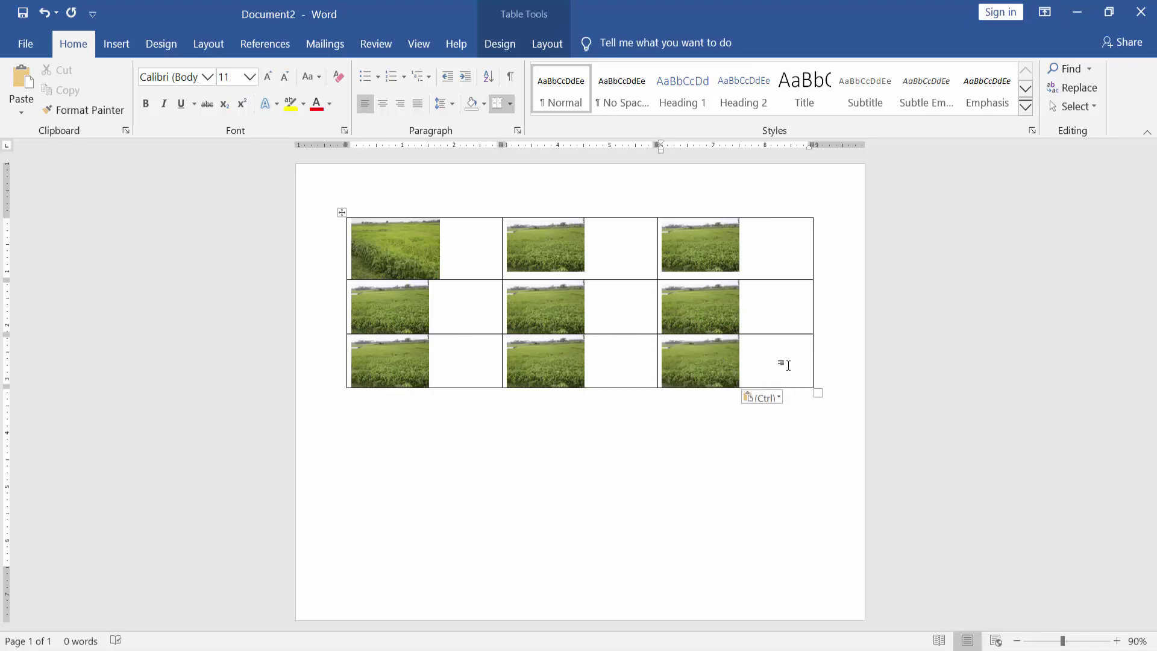
drag(820, 393, 424, 251)
Select the whole photo table and apply No Border to remove all its borders.
click(704, 377)
click(753, 385)
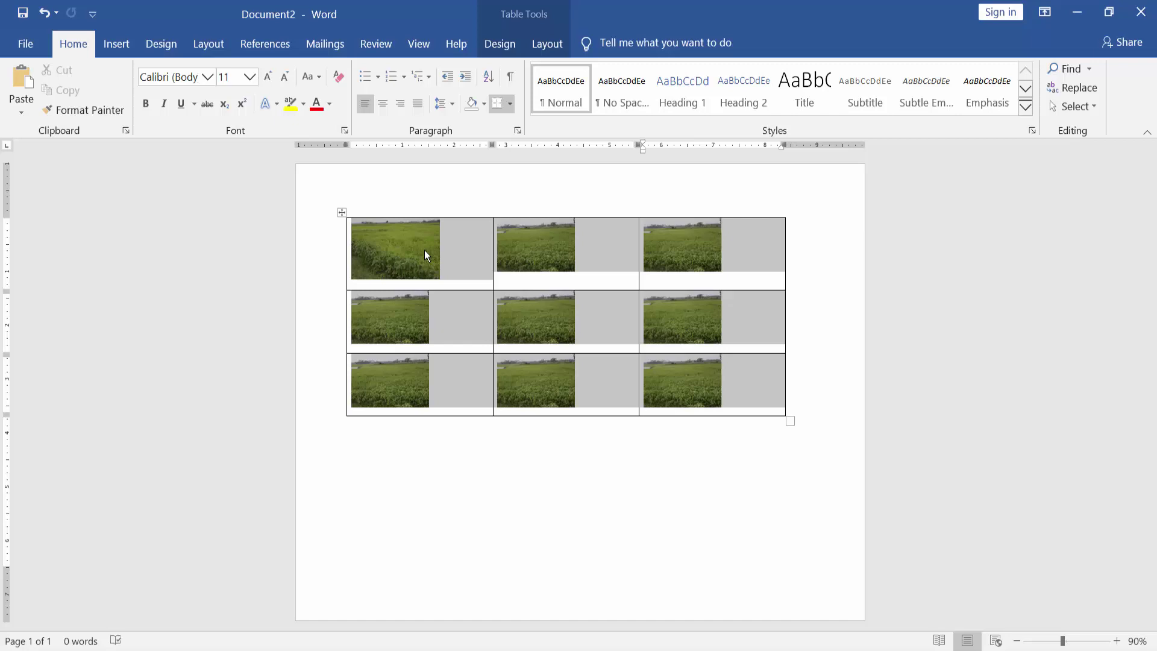
click(548, 42)
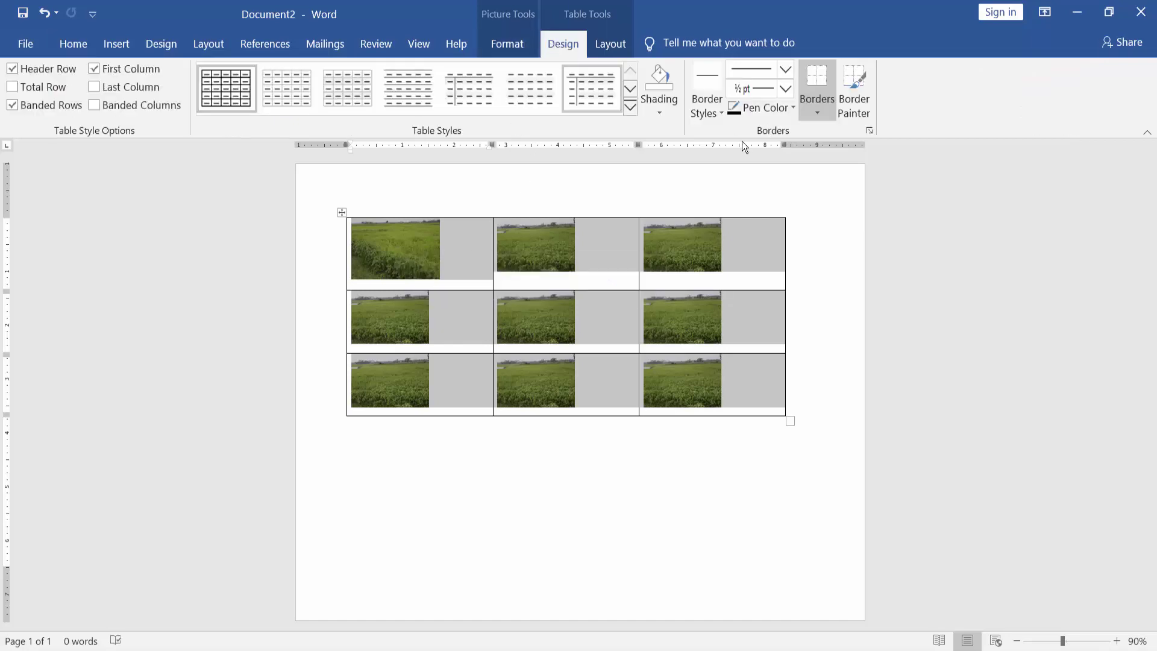
click(815, 110)
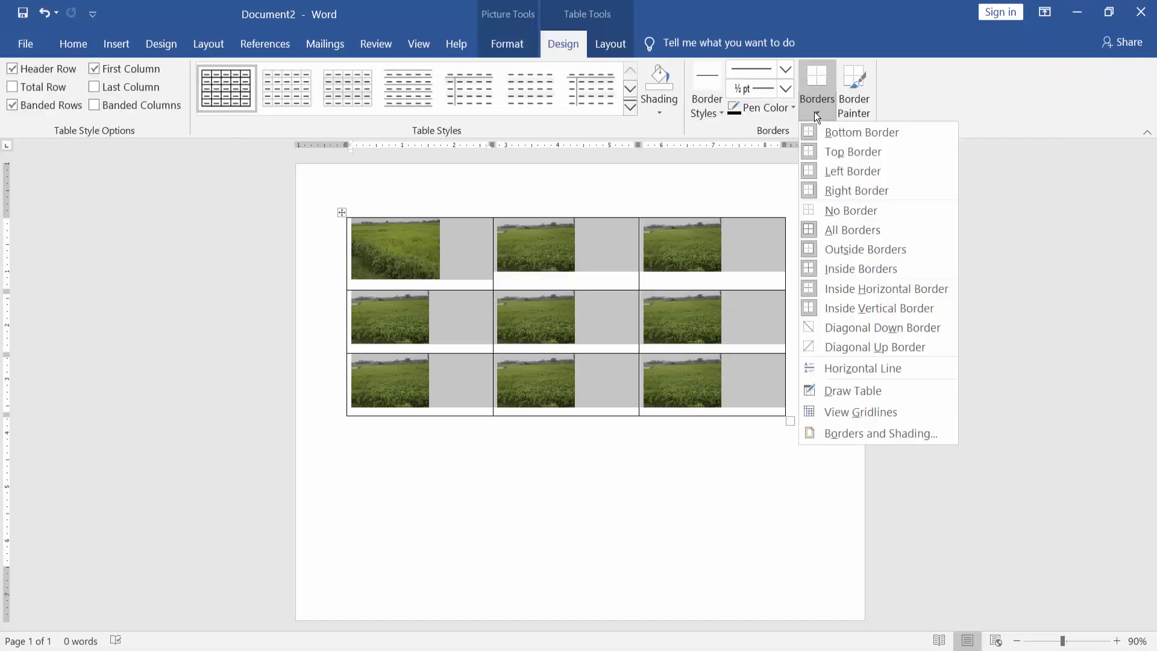
click(826, 210)
click(650, 418)
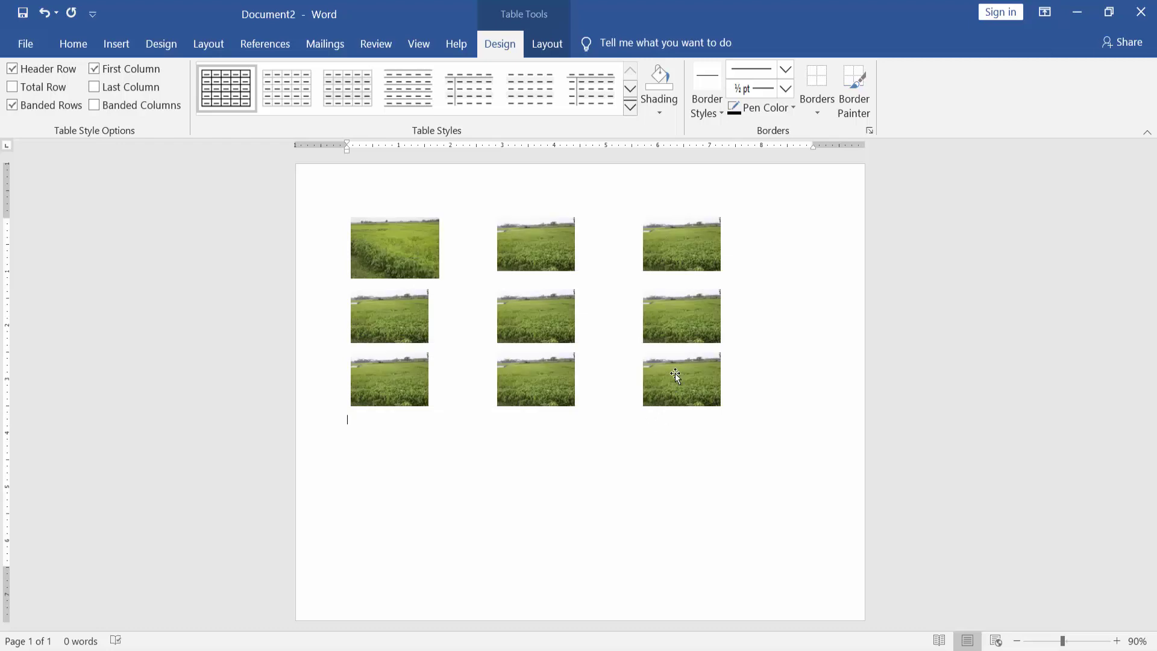
Insert a page break below the table to start a blank second page.
click(699, 243)
click(444, 444)
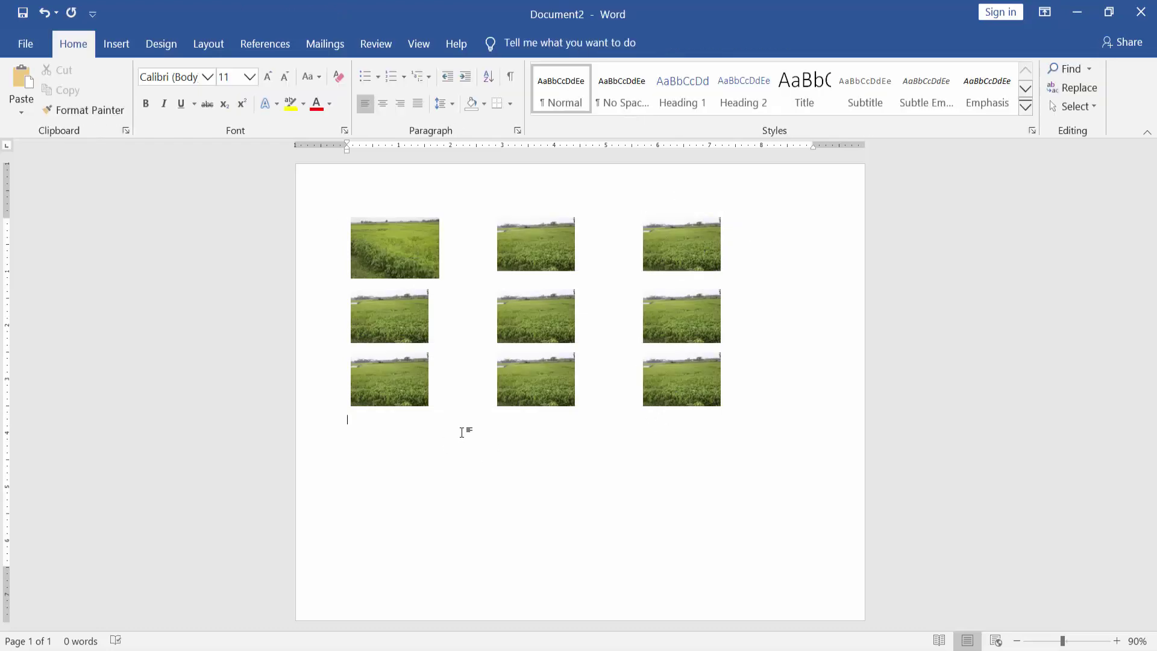
key(ctrl+Return)
ctrl+scroll(501, 441, up, 3)
scroll(522, 451, down, 5)
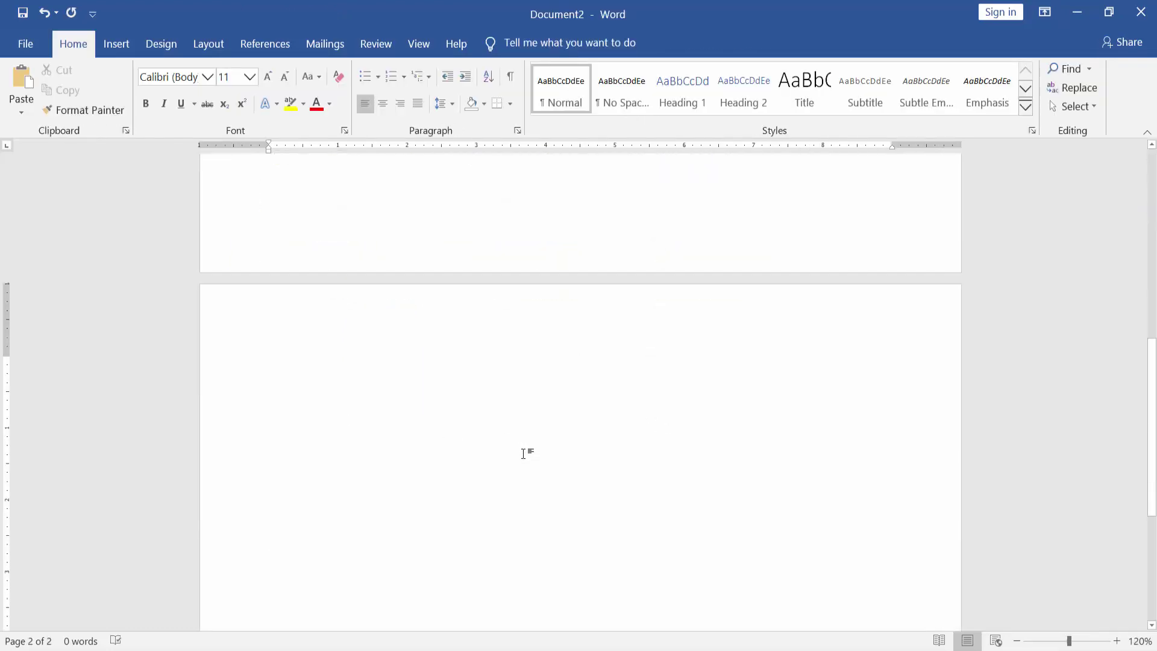
ctrl+scroll(355, 267, down, 4)
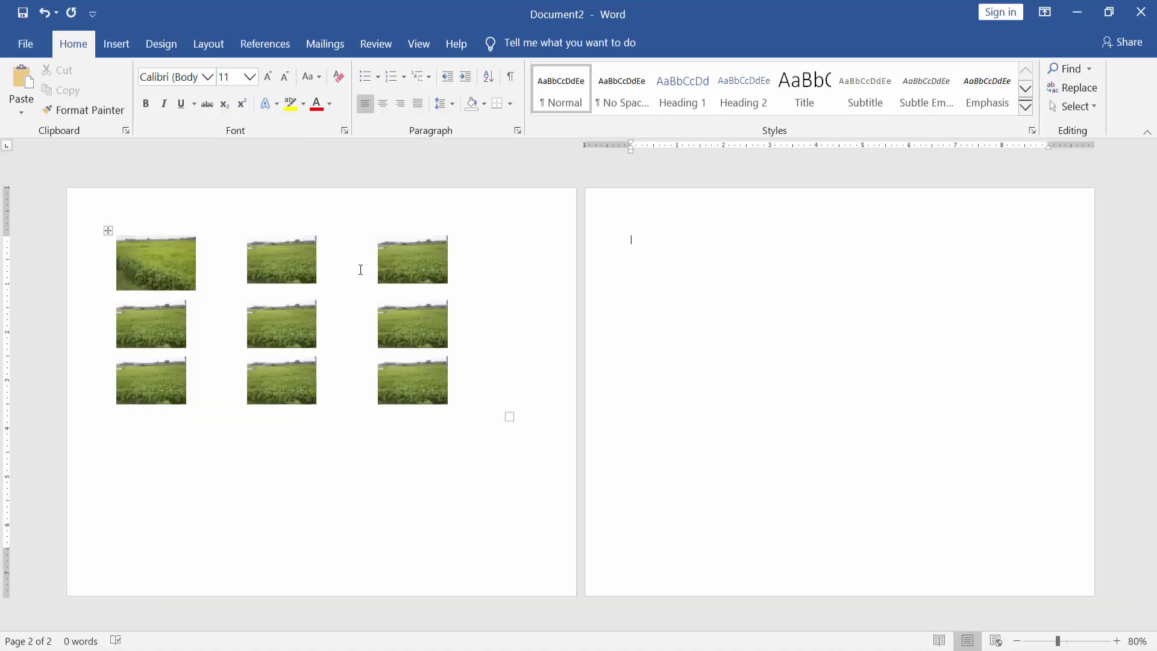
ctrl+scroll(707, 284, up, 2)
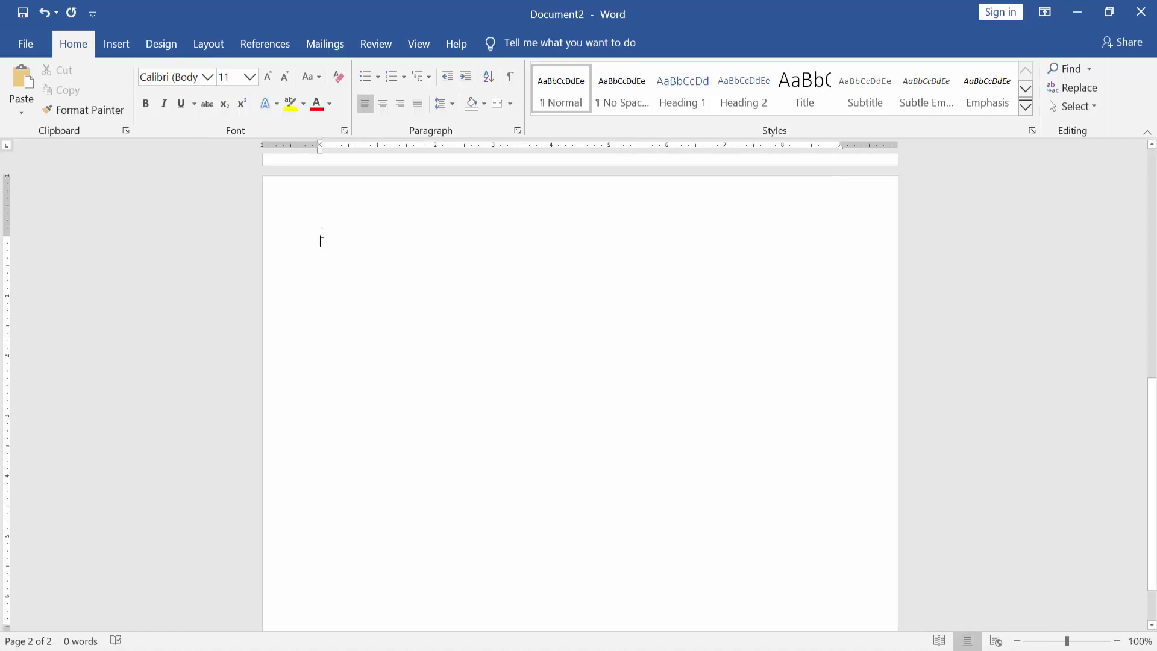
Insert IMG_2231, IMG_2244, IMG_2262 and IMG_2640 together as pictures.
click(112, 45)
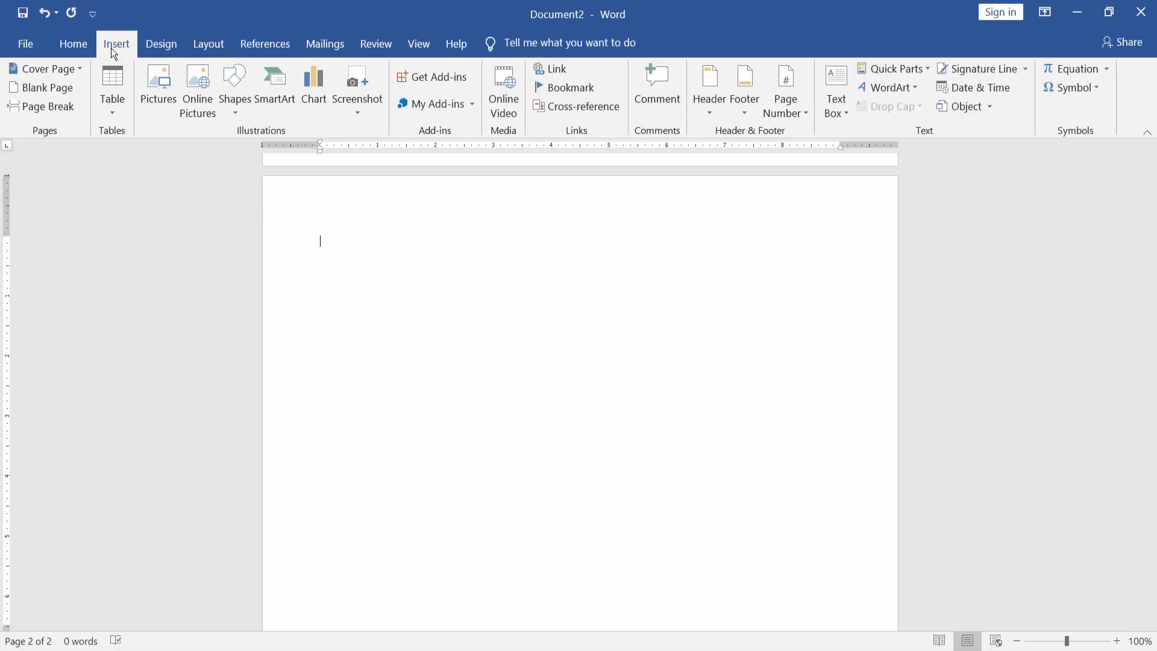
click(155, 84)
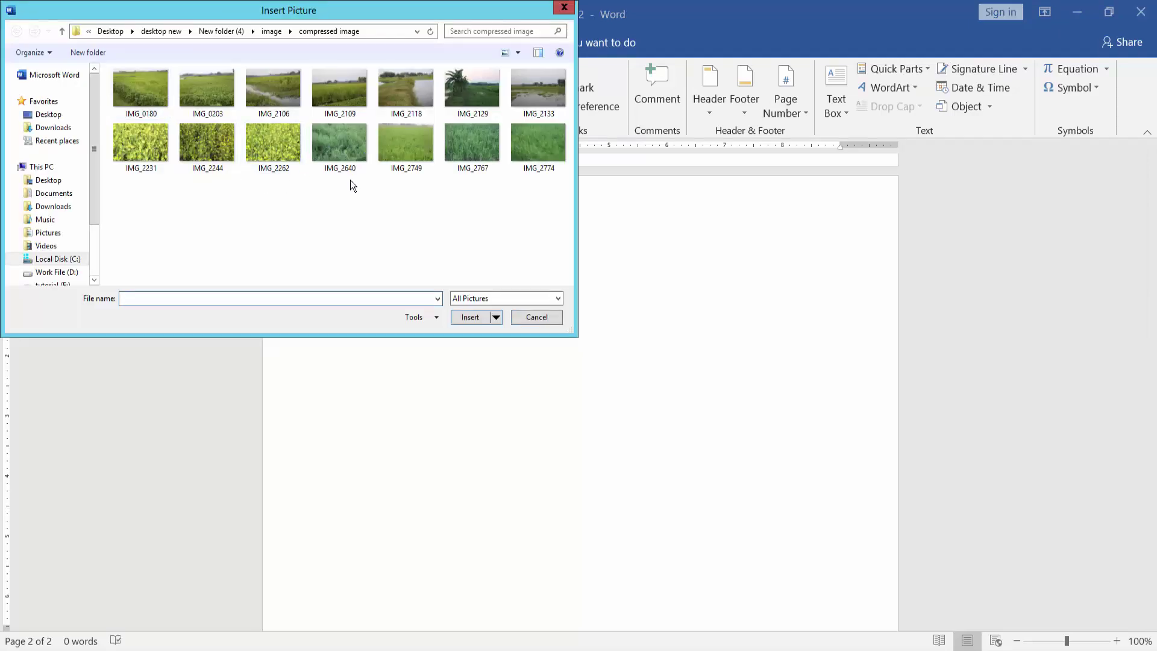
drag(349, 180, 136, 132)
click(453, 319)
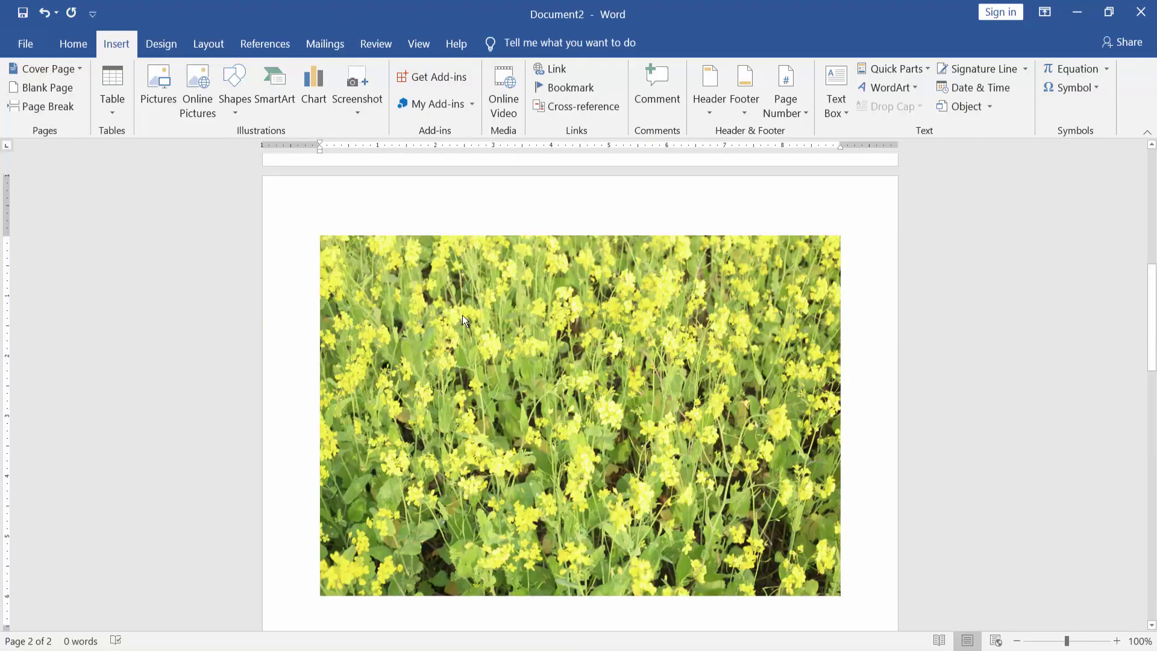
Set the first two yellow photos' text wrapping to In Front of Text.
ctrl+scroll(461, 316, down, 4)
ctrl+scroll(461, 316, down, 1)
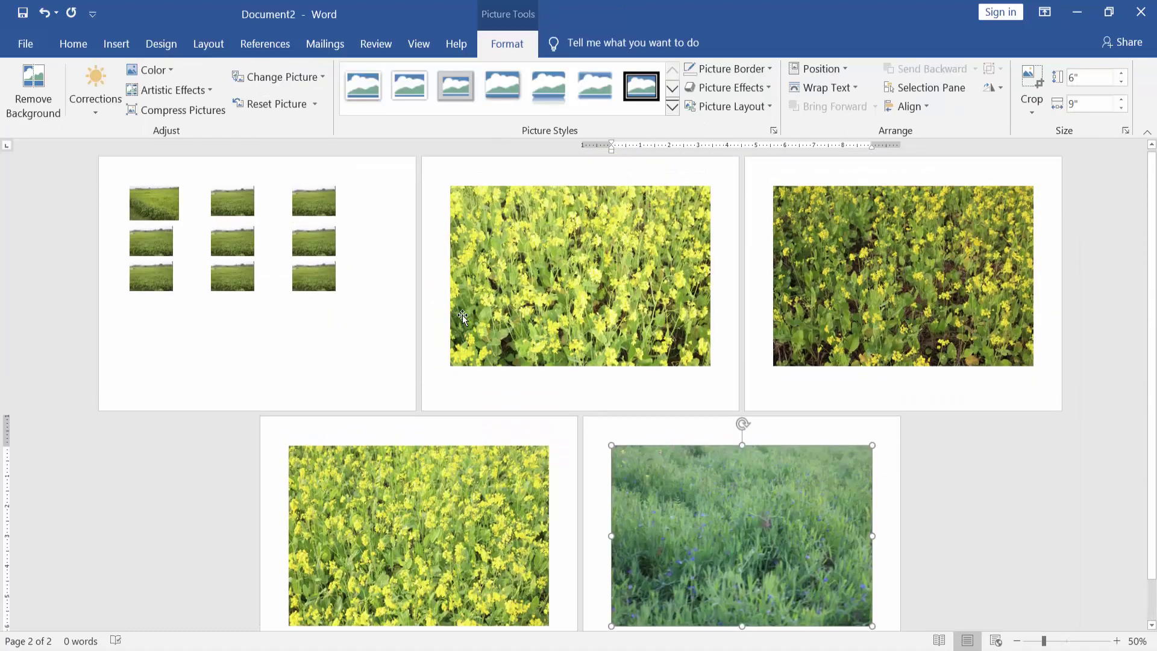
click(540, 234)
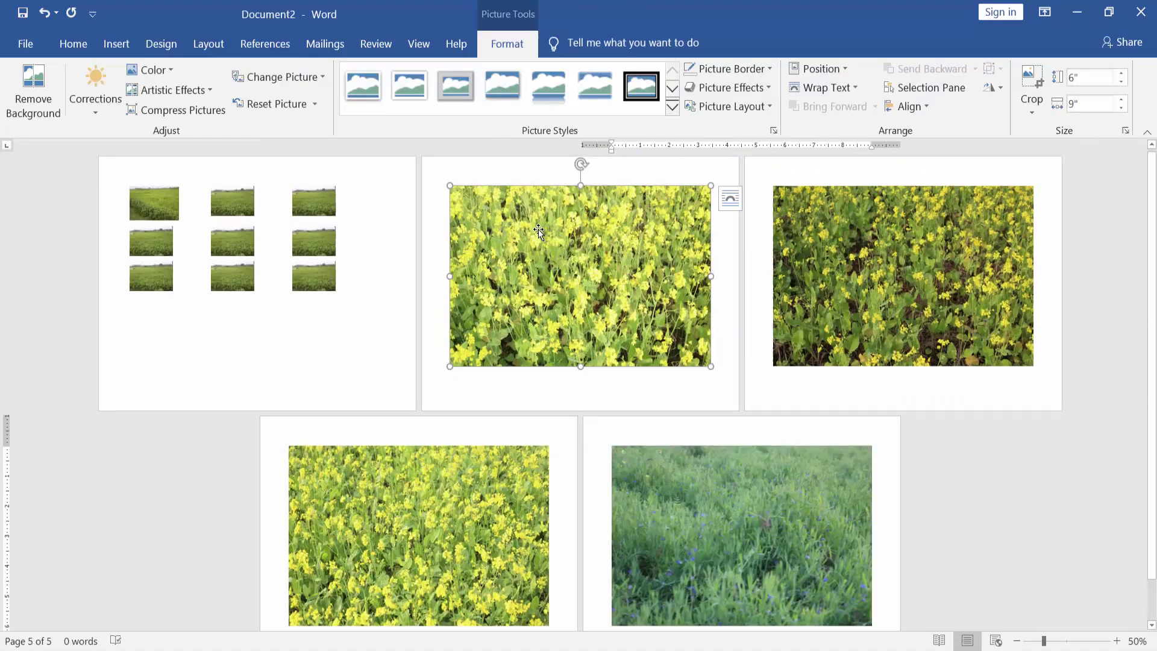
click(827, 88)
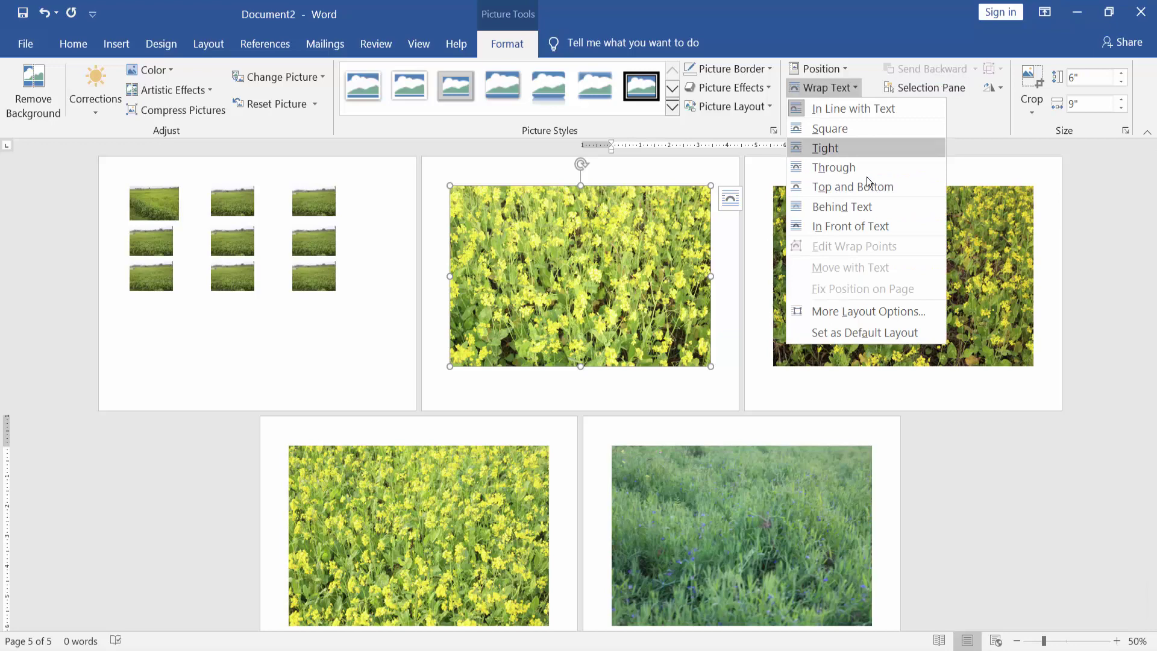
click(840, 226)
key(Delete)
click(836, 240)
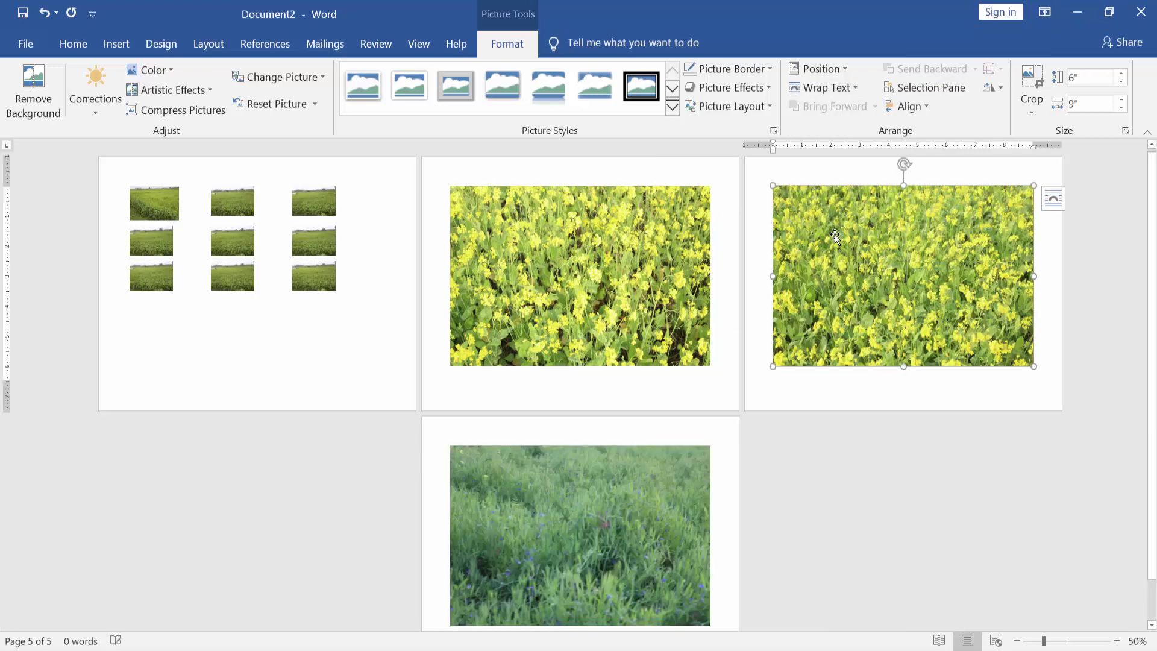
click(819, 90)
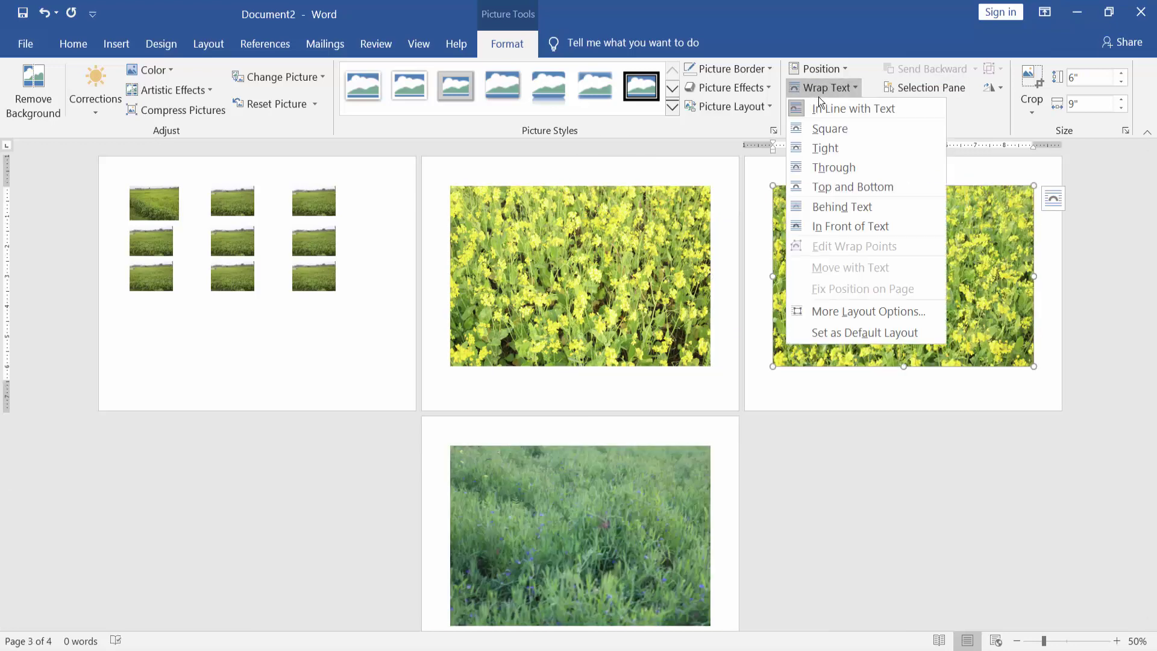
click(842, 225)
Float more yellow photos in front of text and move one down and left.
click(641, 464)
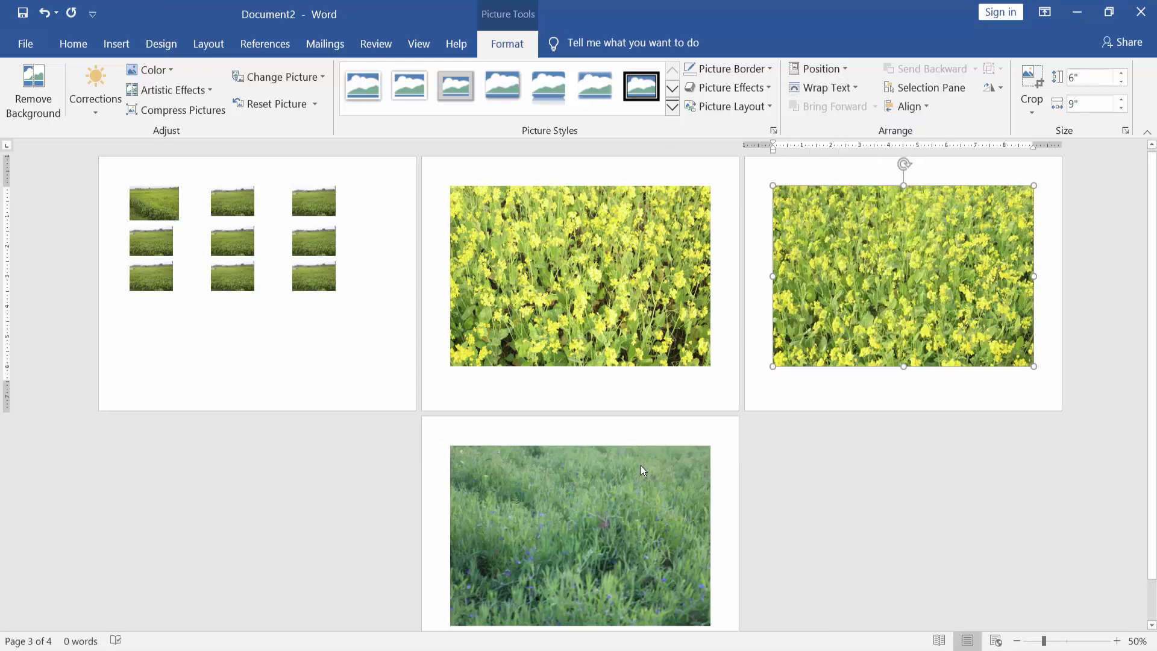
key(Delete)
click(847, 359)
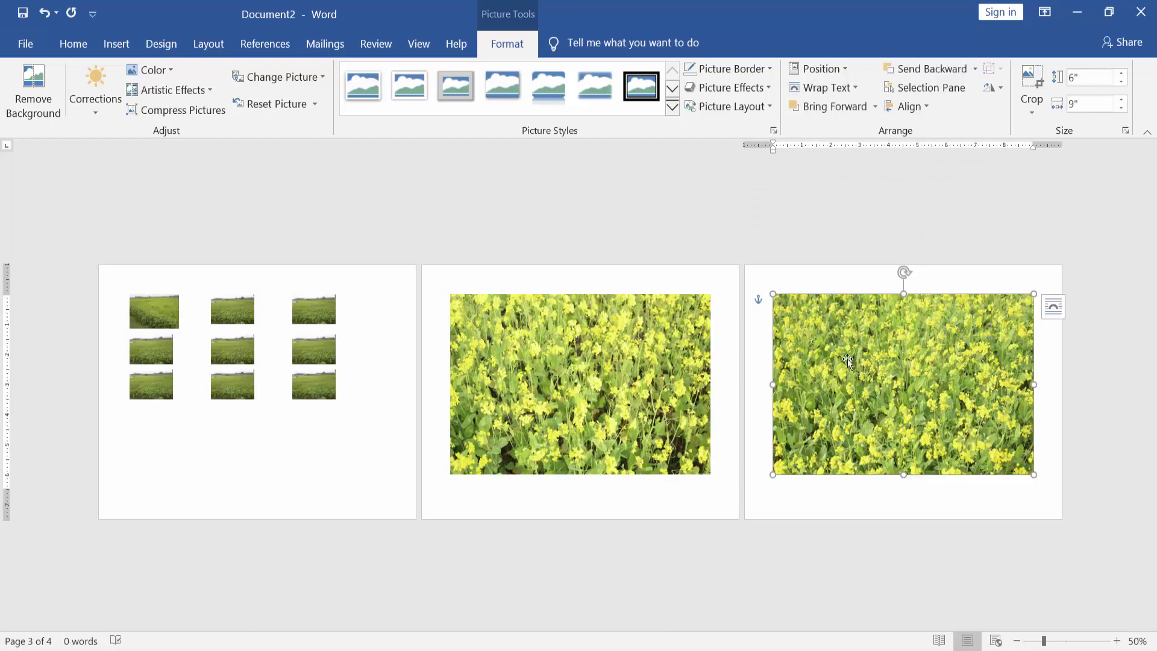
click(834, 88)
click(848, 226)
click(626, 345)
click(848, 89)
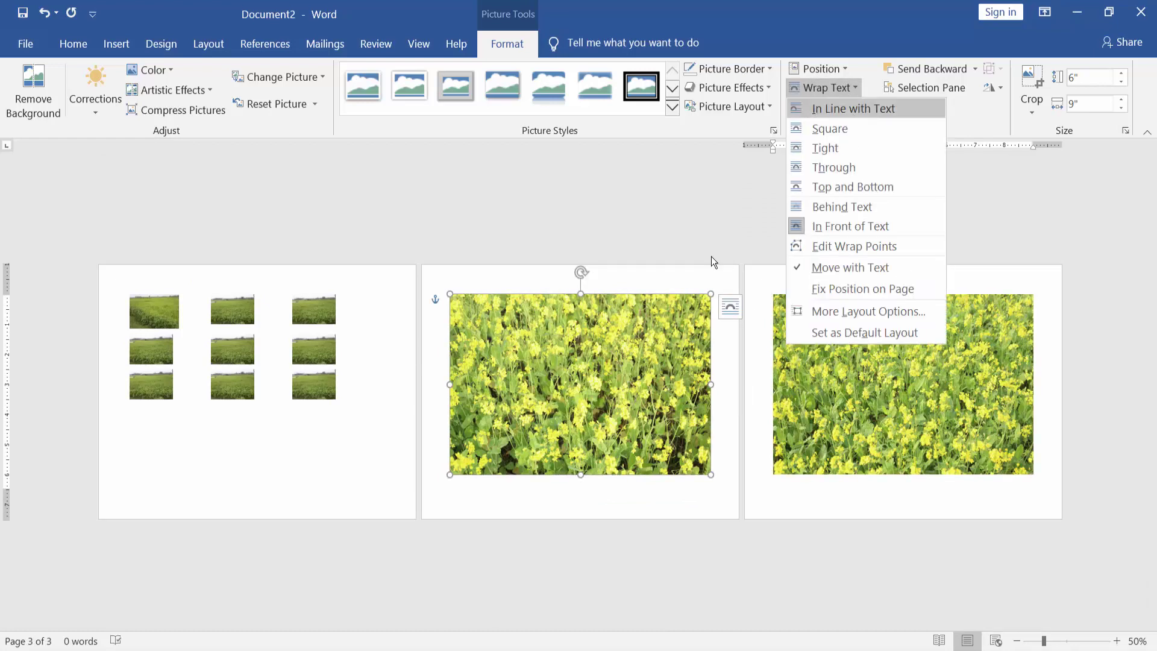
click(626, 337)
drag(568, 330, 555, 370)
Float the remaining green photo in front of text and show the Selection pane.
click(828, 88)
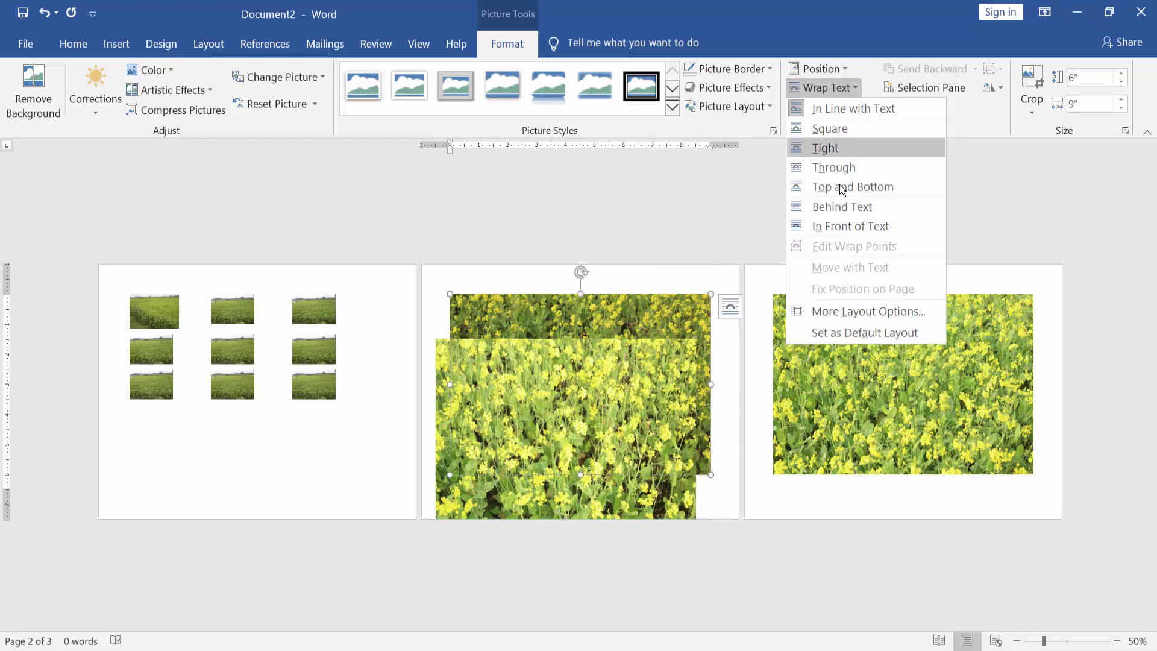
click(832, 226)
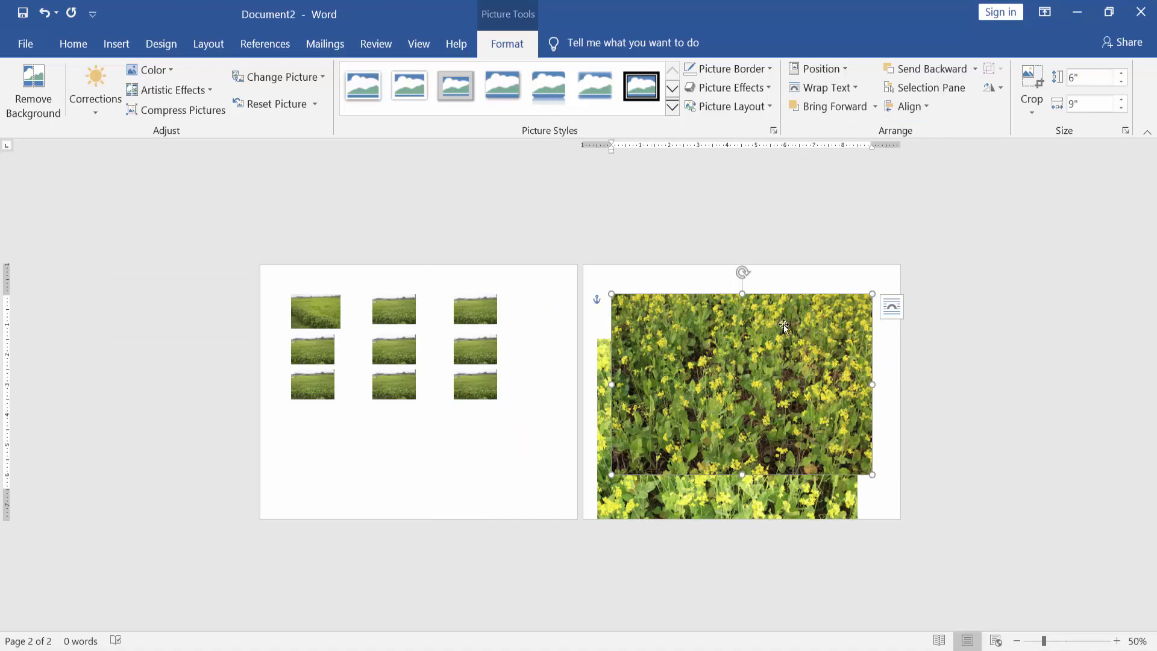
click(679, 309)
click(840, 88)
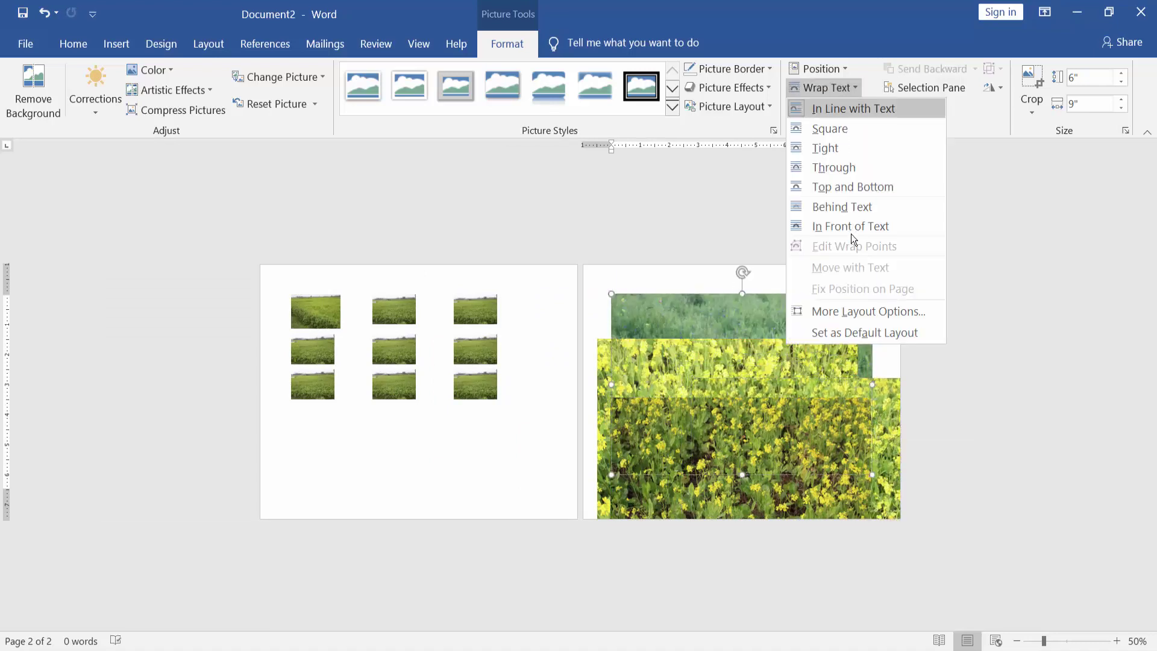
click(703, 330)
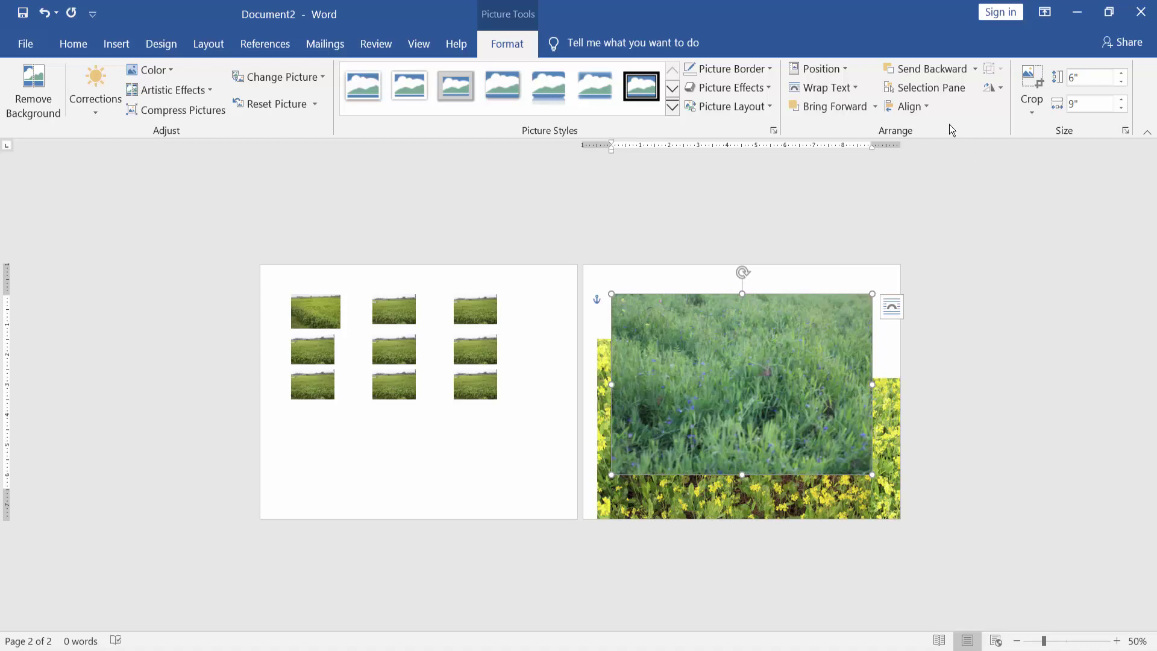
click(931, 89)
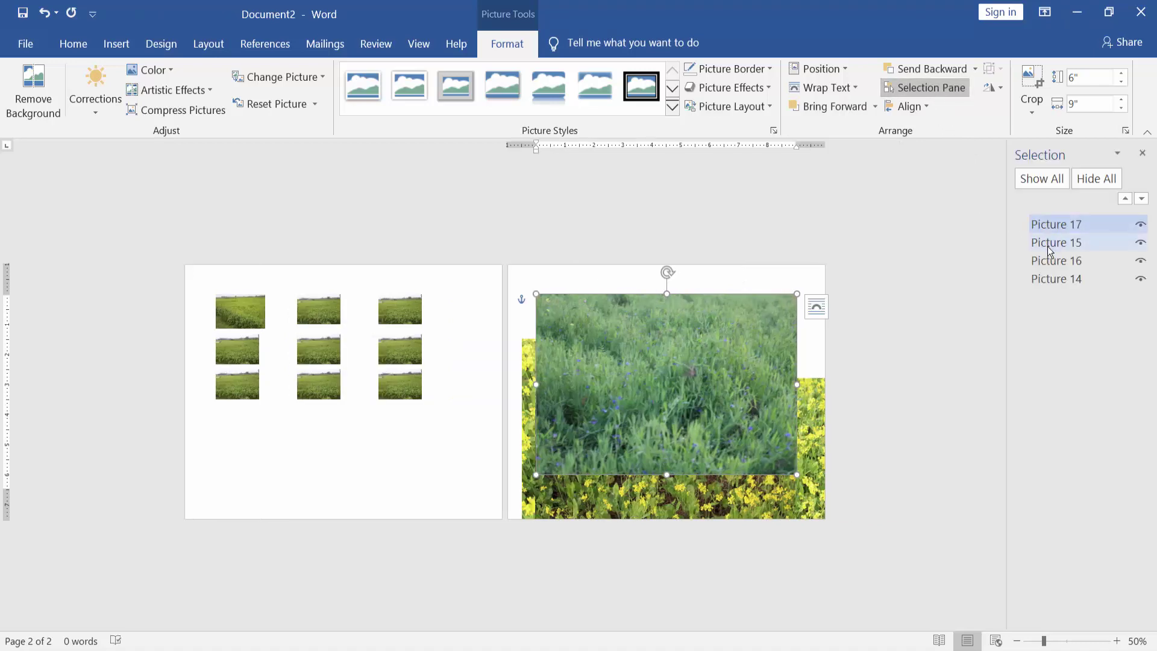
Select all four floating photos and set their height to 1.5" (2.25" wide).
ctrl+click(1048, 244)
ctrl+click(1049, 260)
ctrl+click(1052, 279)
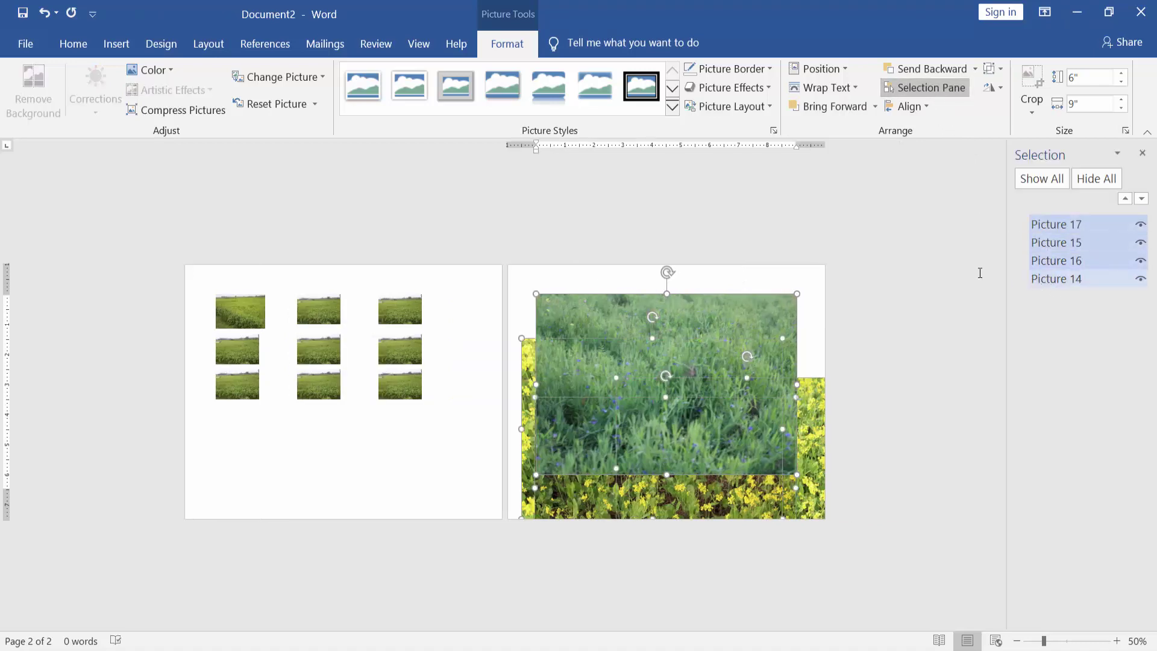
click(1094, 76)
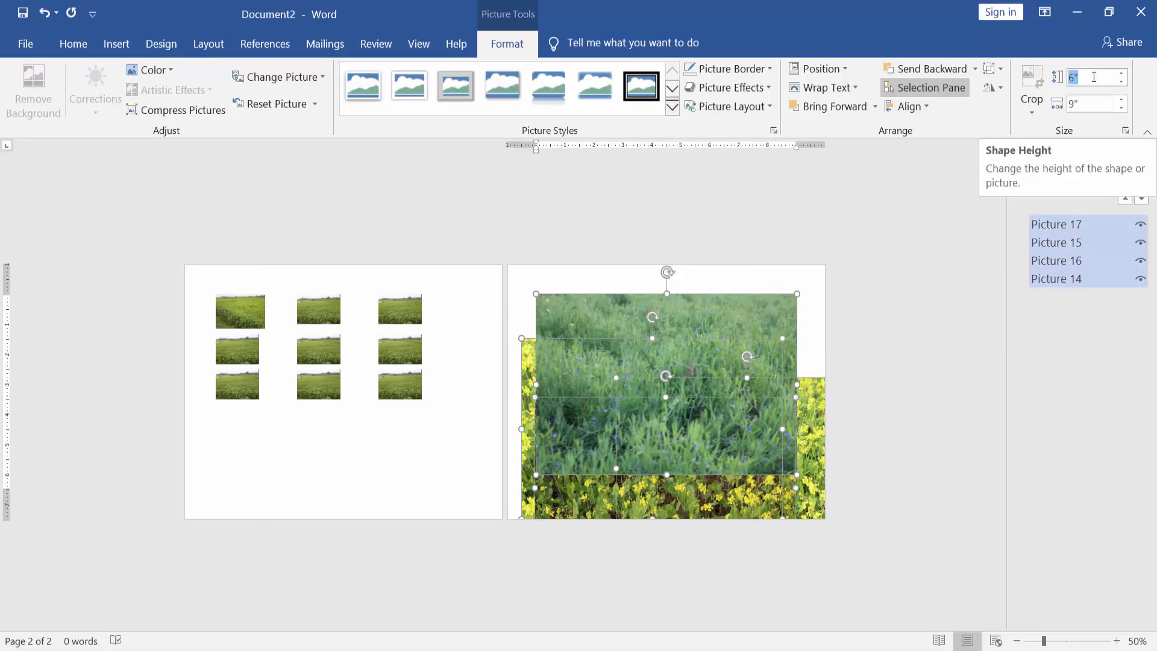
text(1)
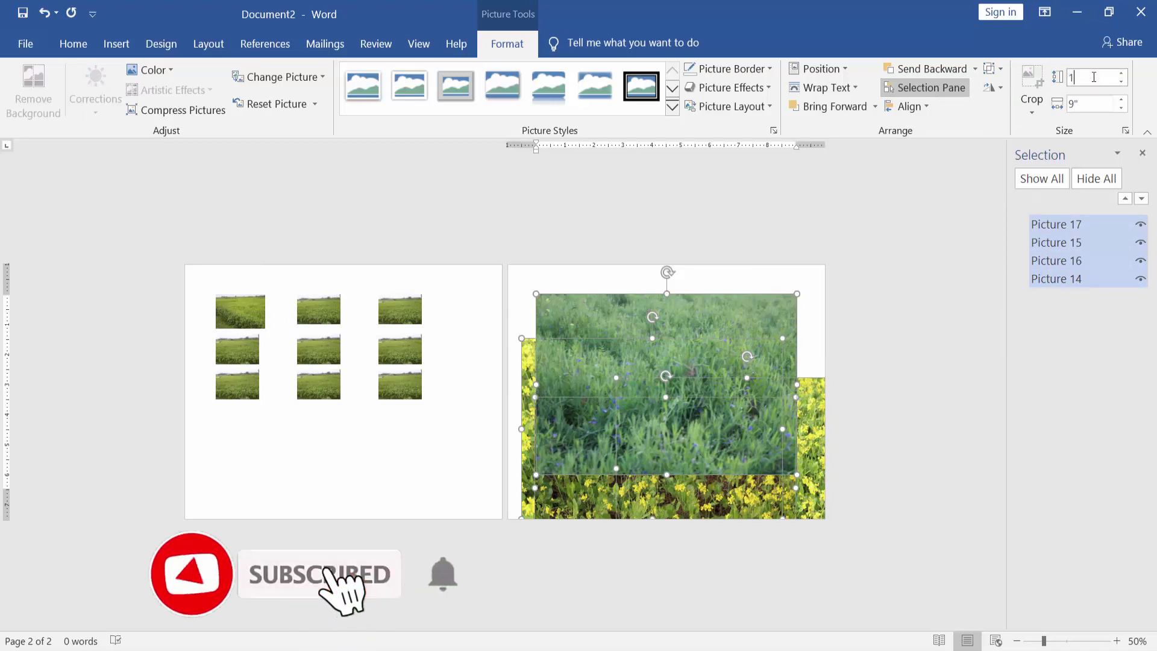
text(.5)
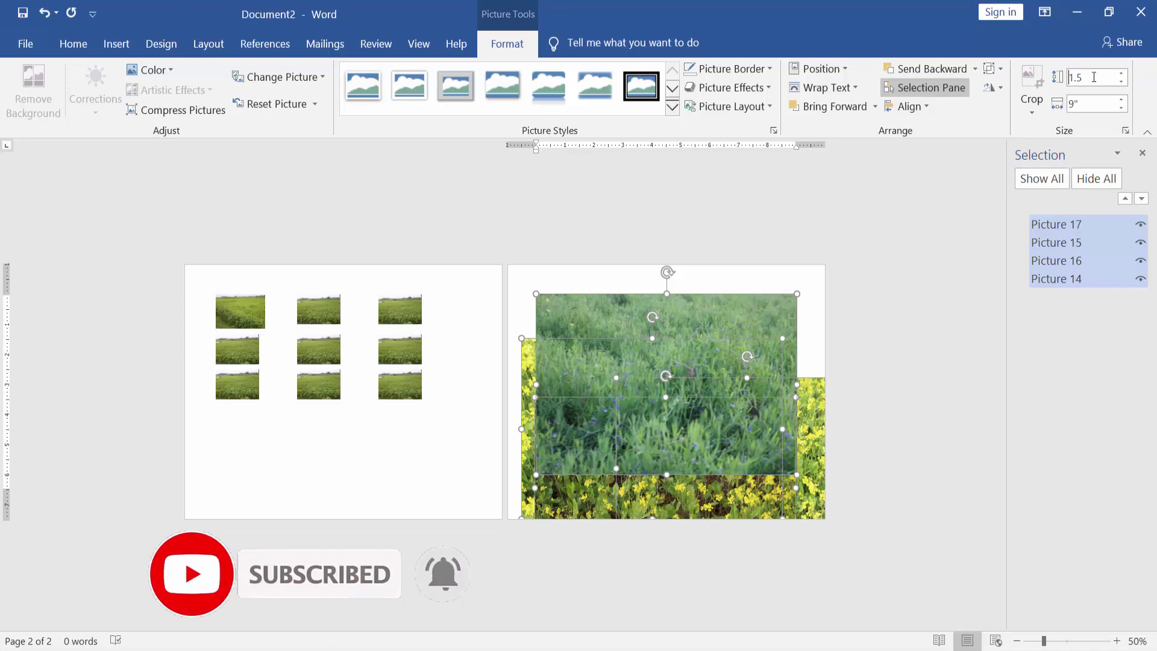
key(Tab)
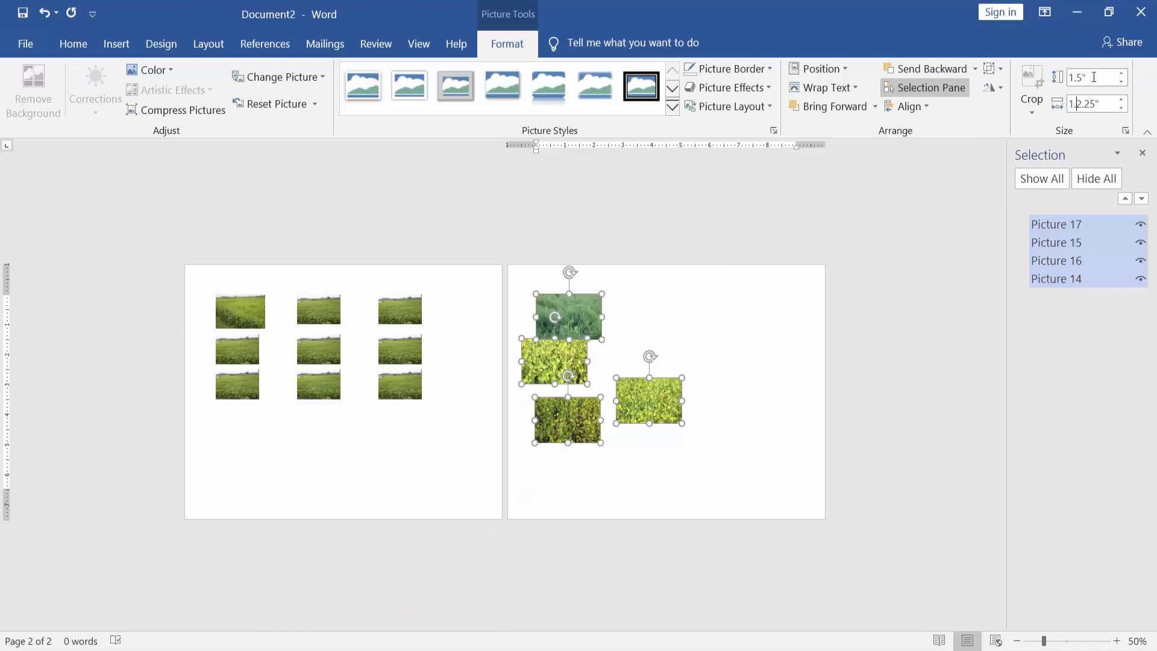
click(665, 334)
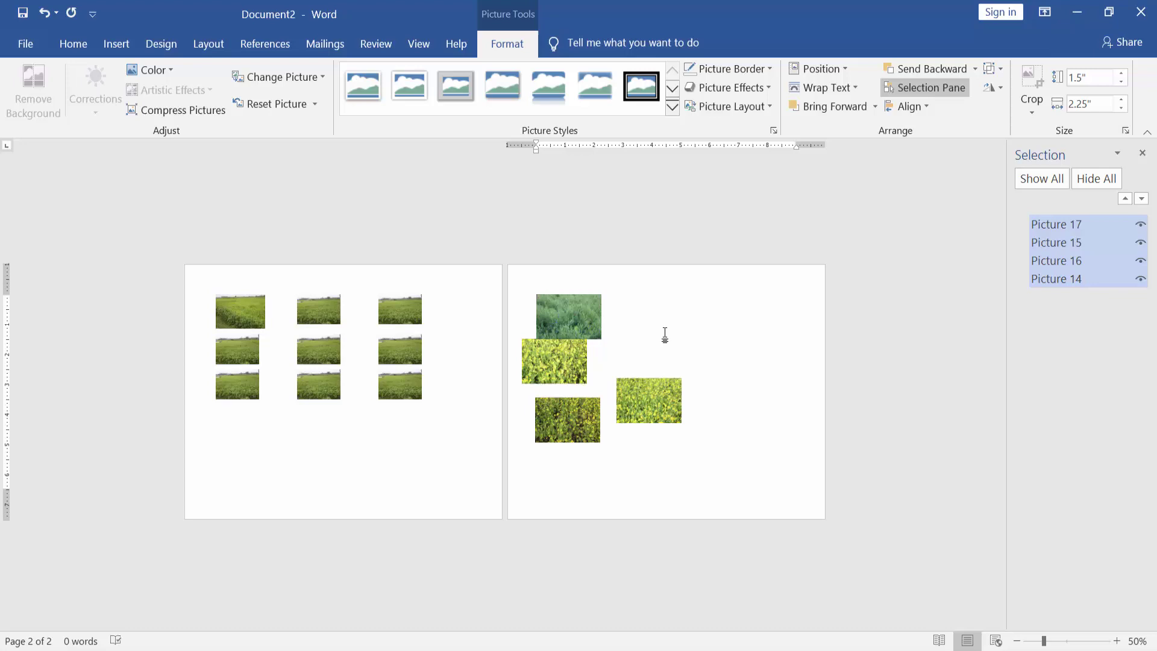
Drag the four small photos into one row across the top of page 2.
scroll(665, 334, up, 6)
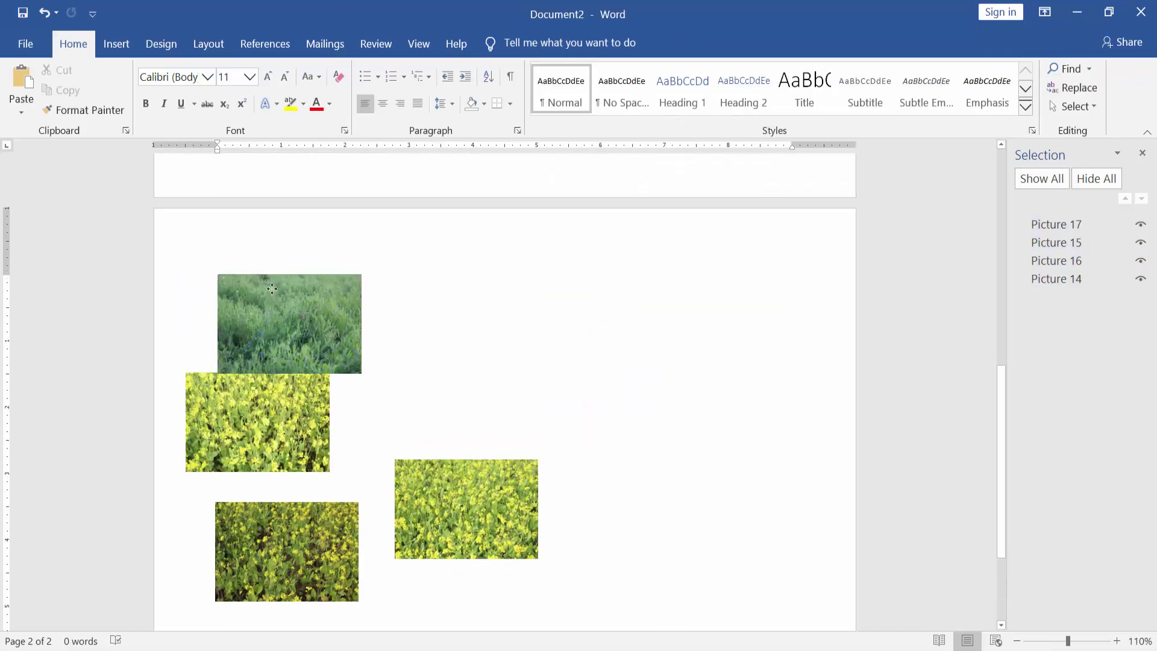
drag(272, 289, 240, 271)
drag(253, 397, 418, 309)
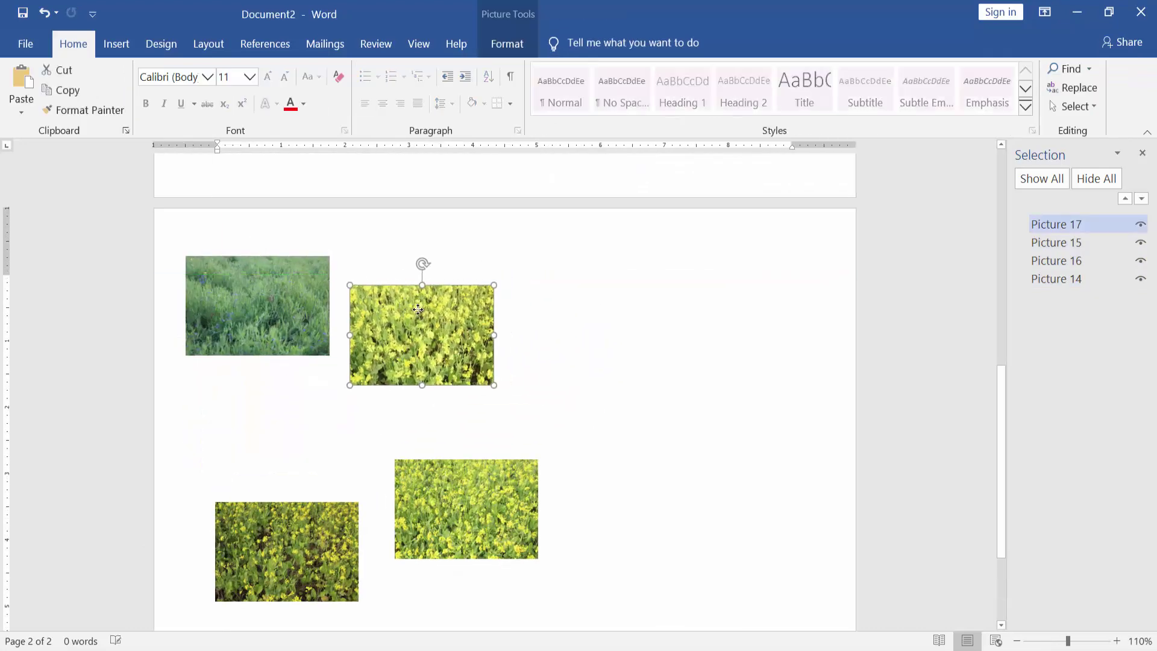
drag(454, 496, 568, 284)
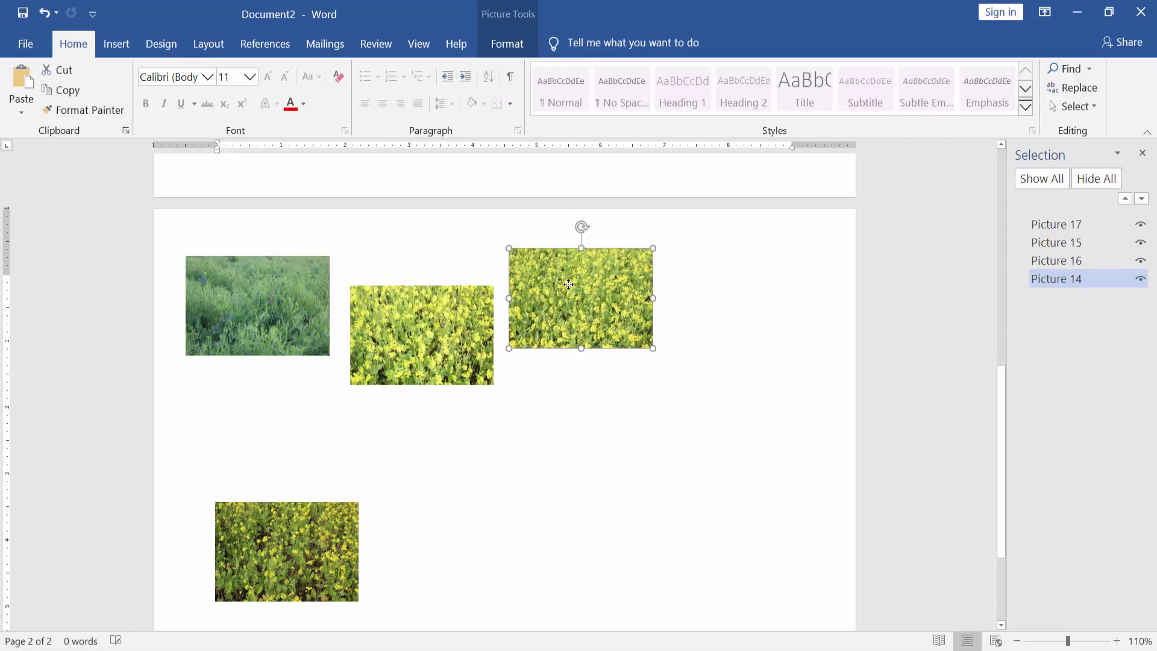
drag(307, 528, 768, 336)
drag(432, 334, 427, 335)
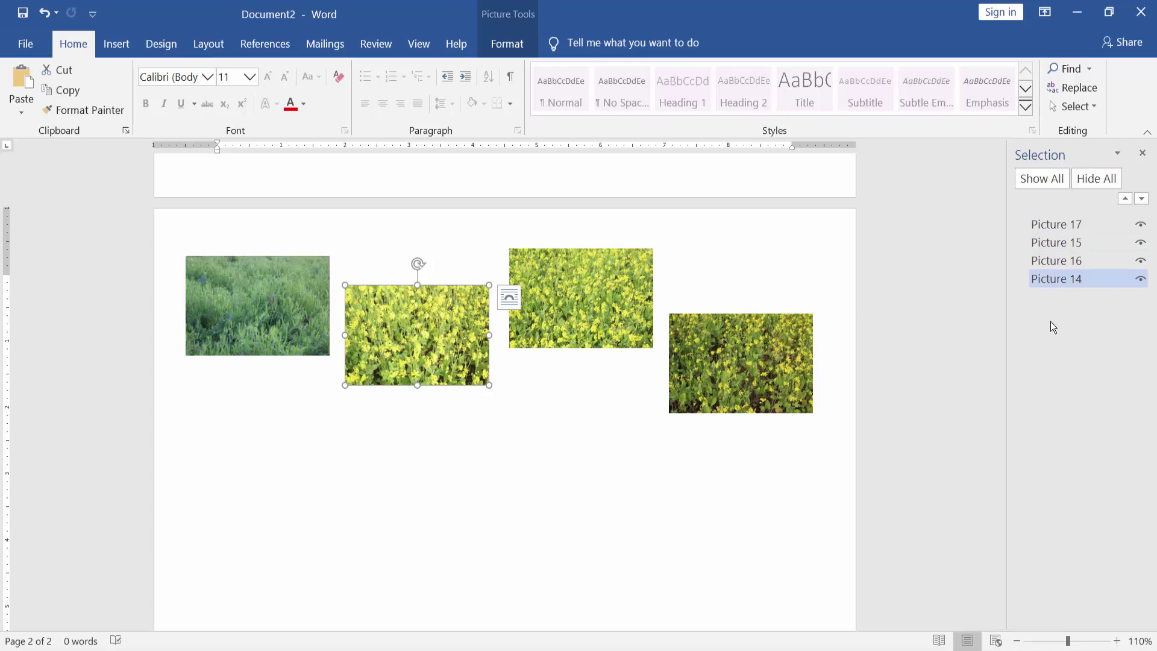
Select Pictures 15, 16 and 17 together with the others in the Selection pane.
ctrl+click(1065, 259)
ctrl+click(1061, 241)
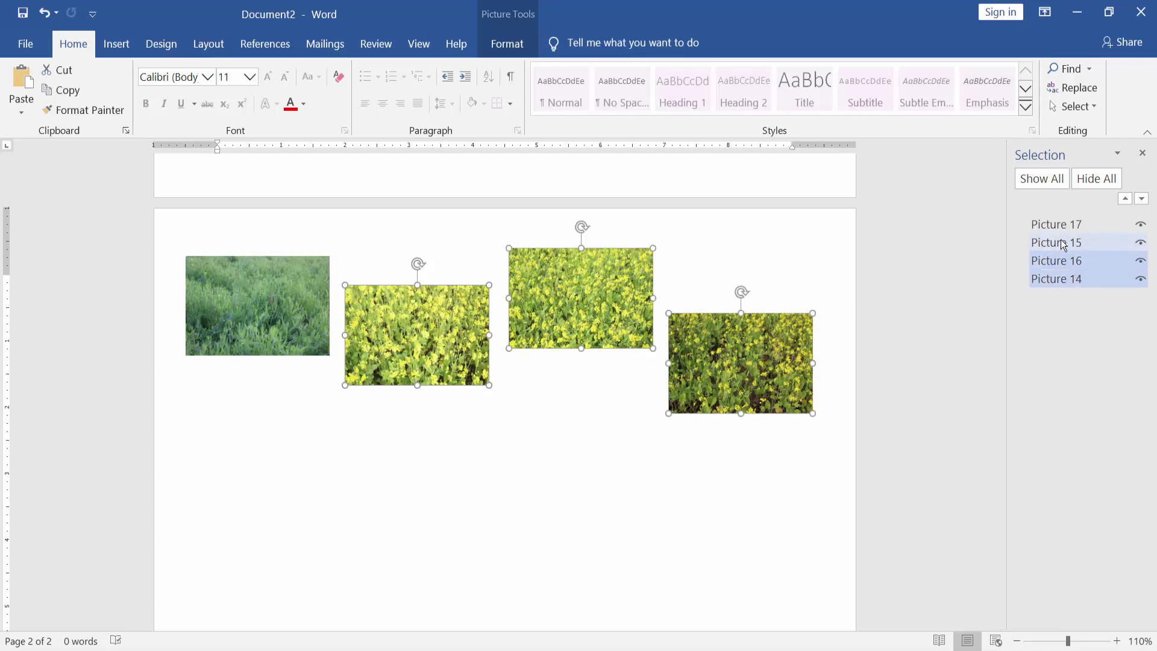
ctrl+click(1057, 226)
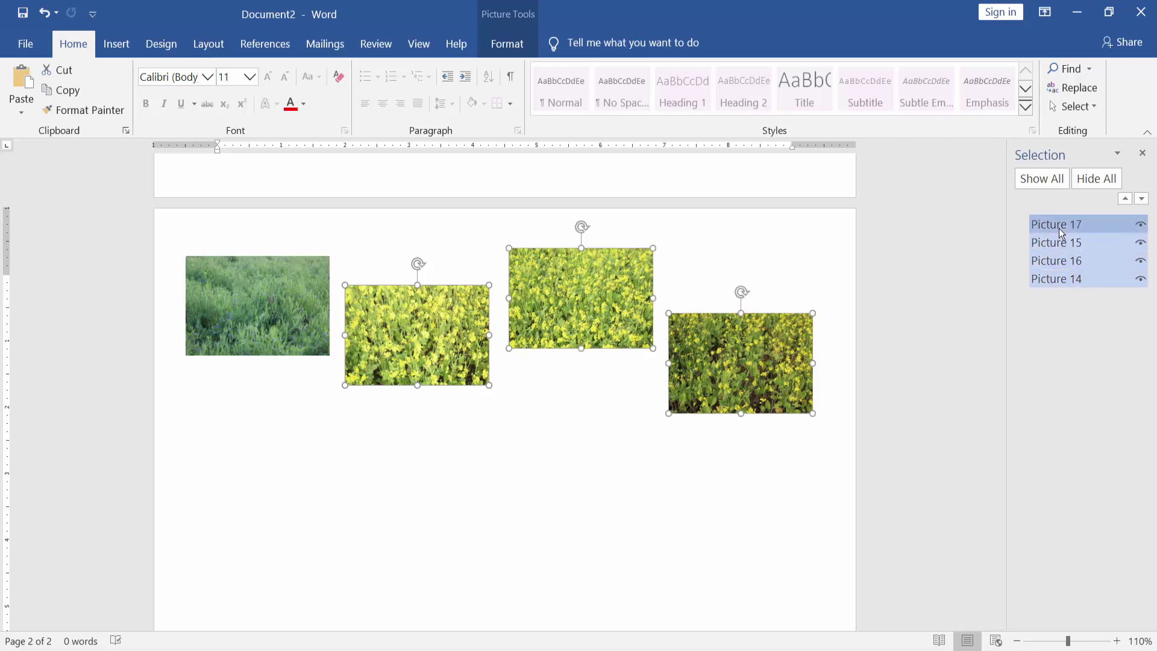
click(507, 47)
Try Align Top, Align Bottom and Align Middle on the four photos to even the row.
click(911, 107)
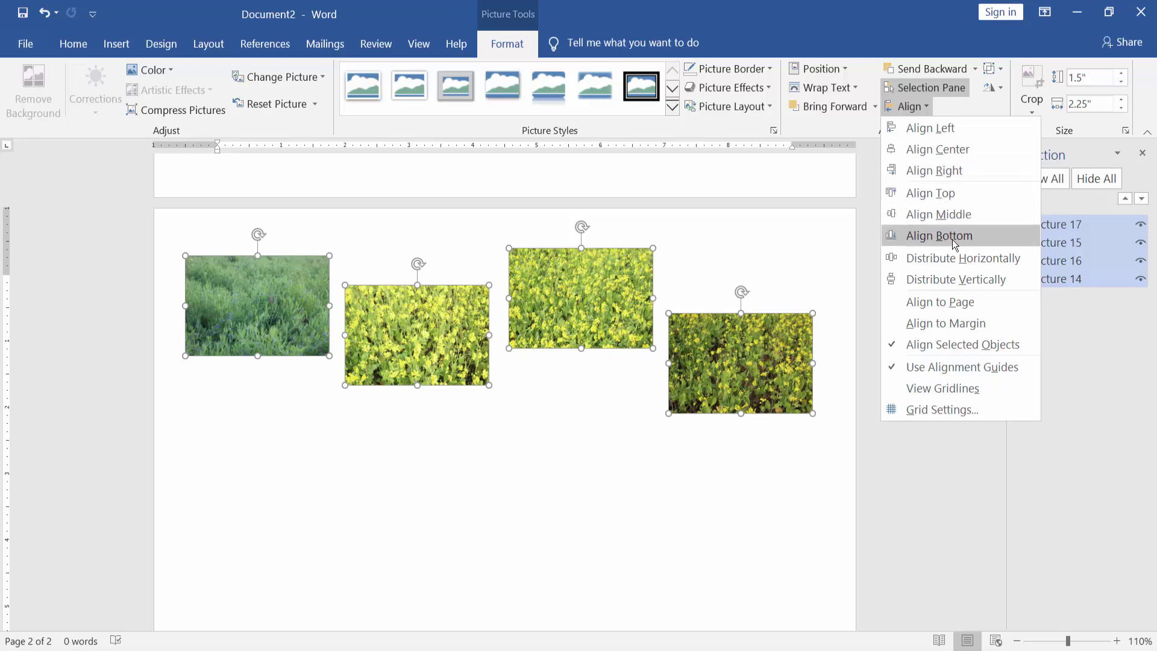
click(931, 193)
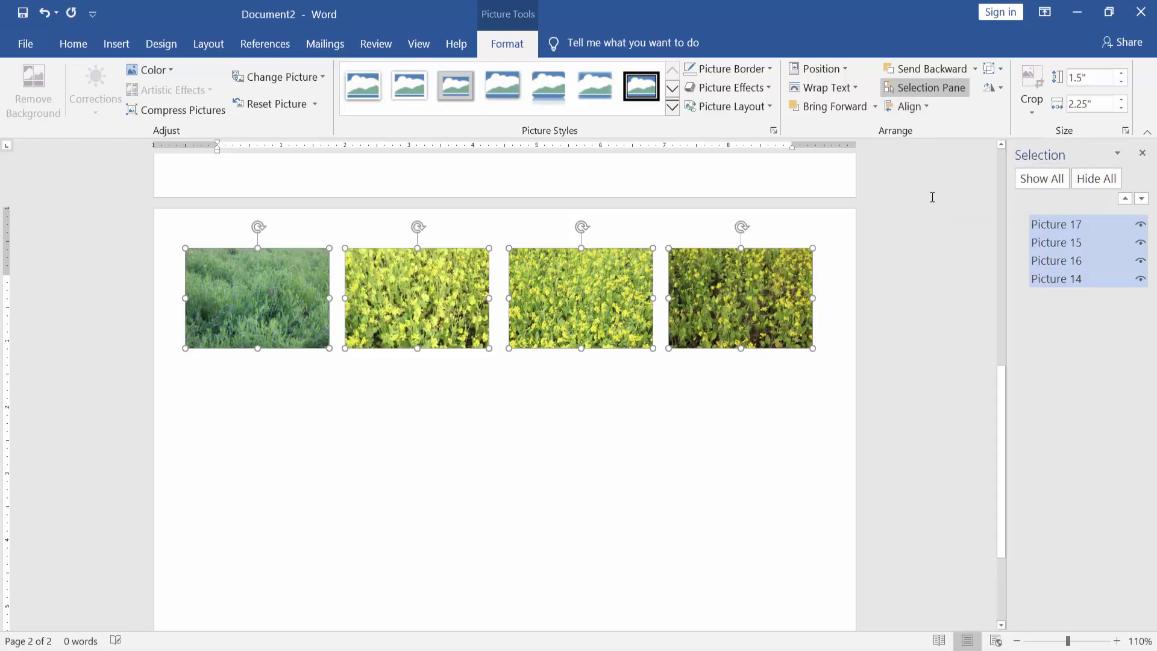
click(918, 107)
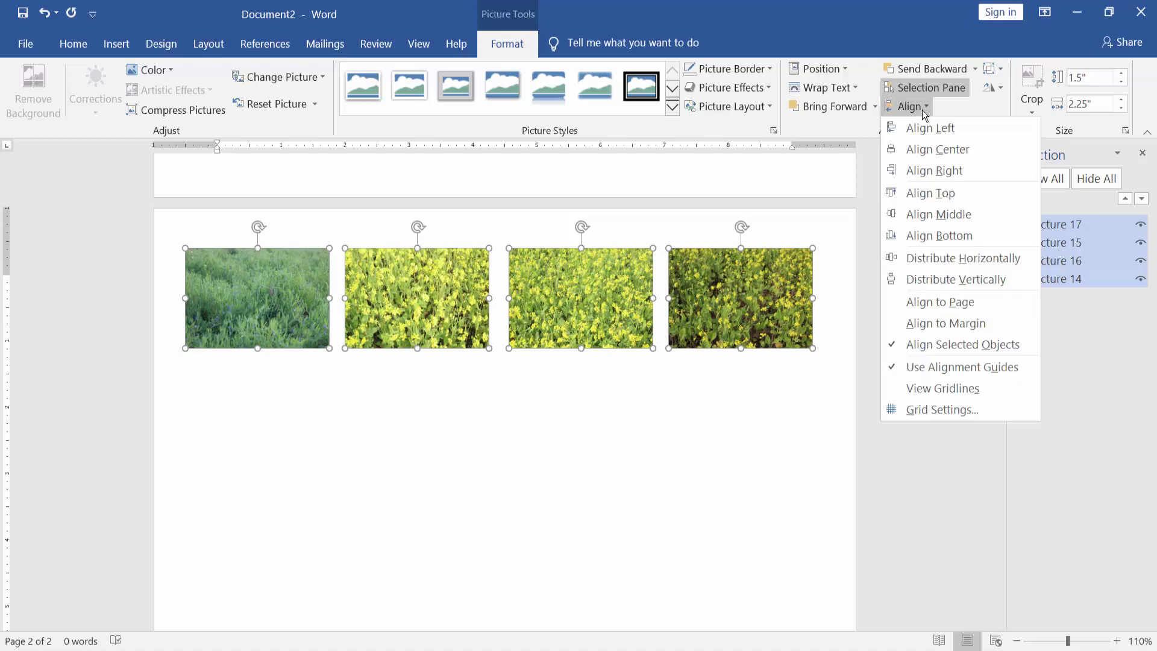
click(943, 236)
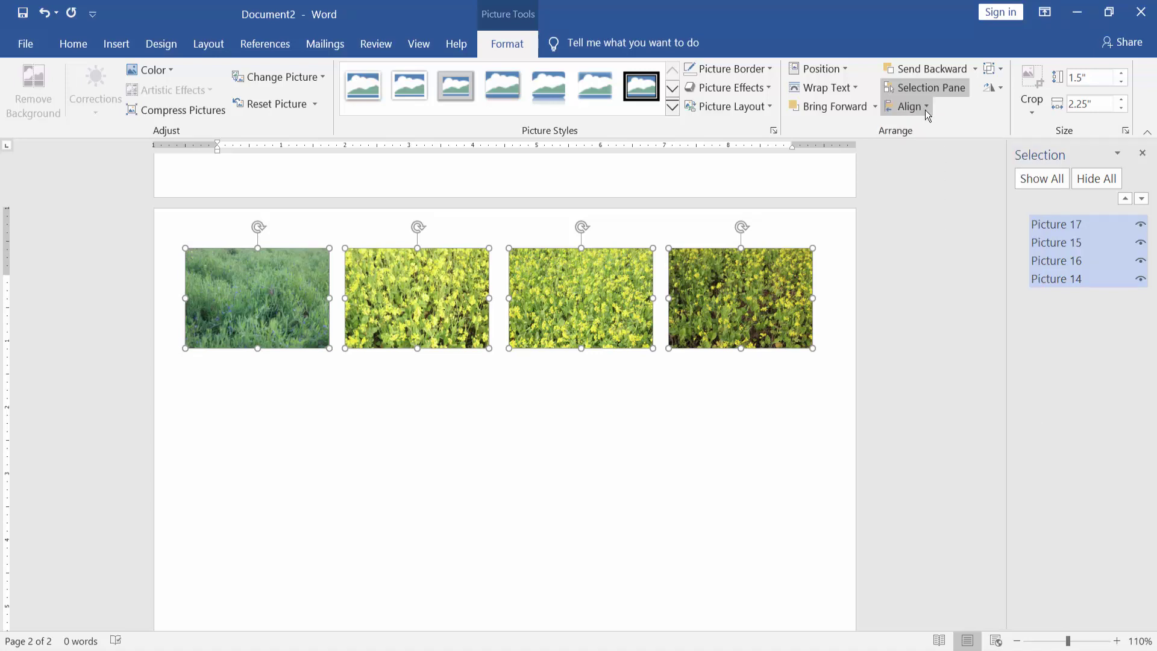
click(924, 109)
click(920, 217)
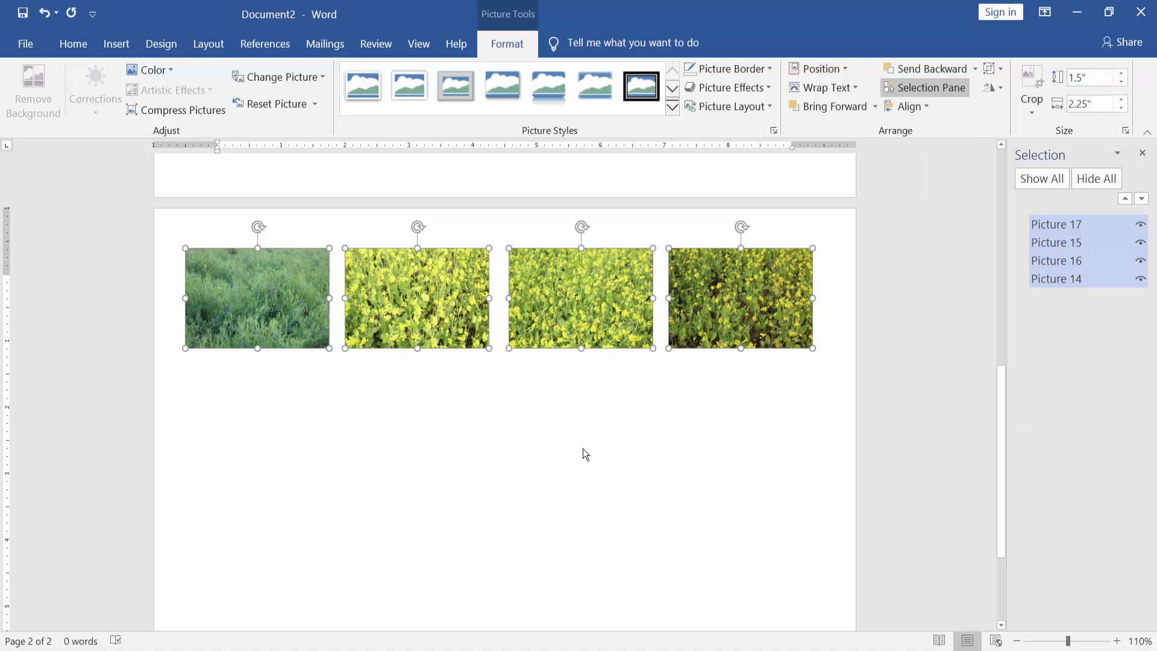
click(600, 460)
Select all four photos and drag the strip onto page 1 just below the 3x3 grid.
scroll(677, 481, up, 10)
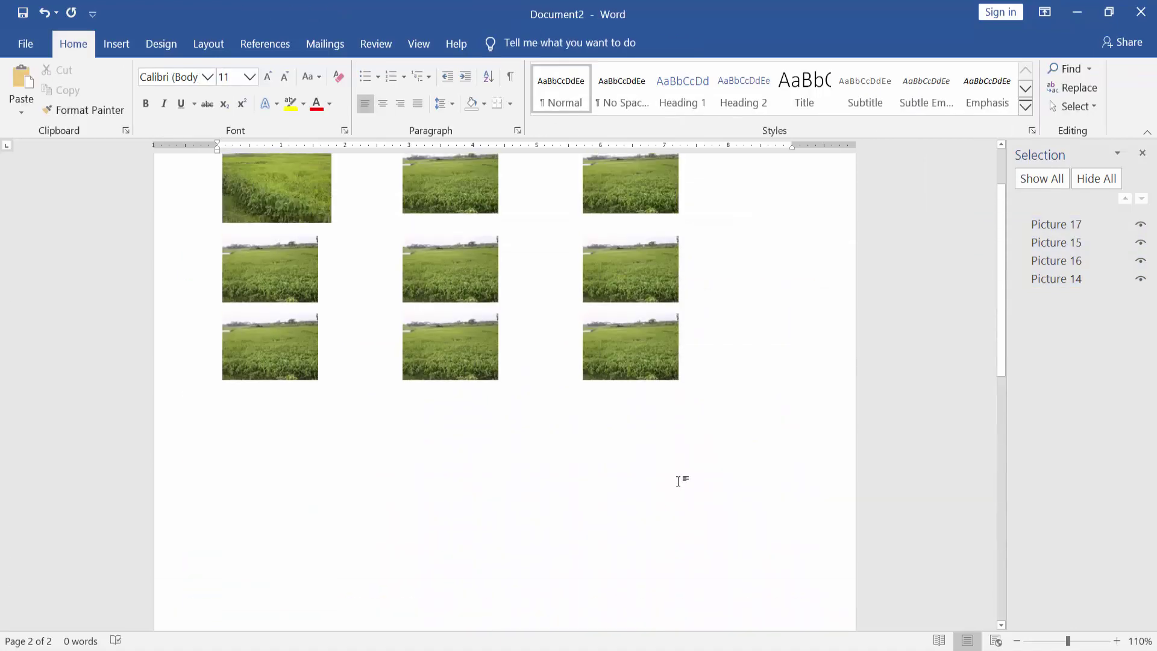
scroll(680, 476, down, 5)
click(559, 309)
shift+click(638, 296)
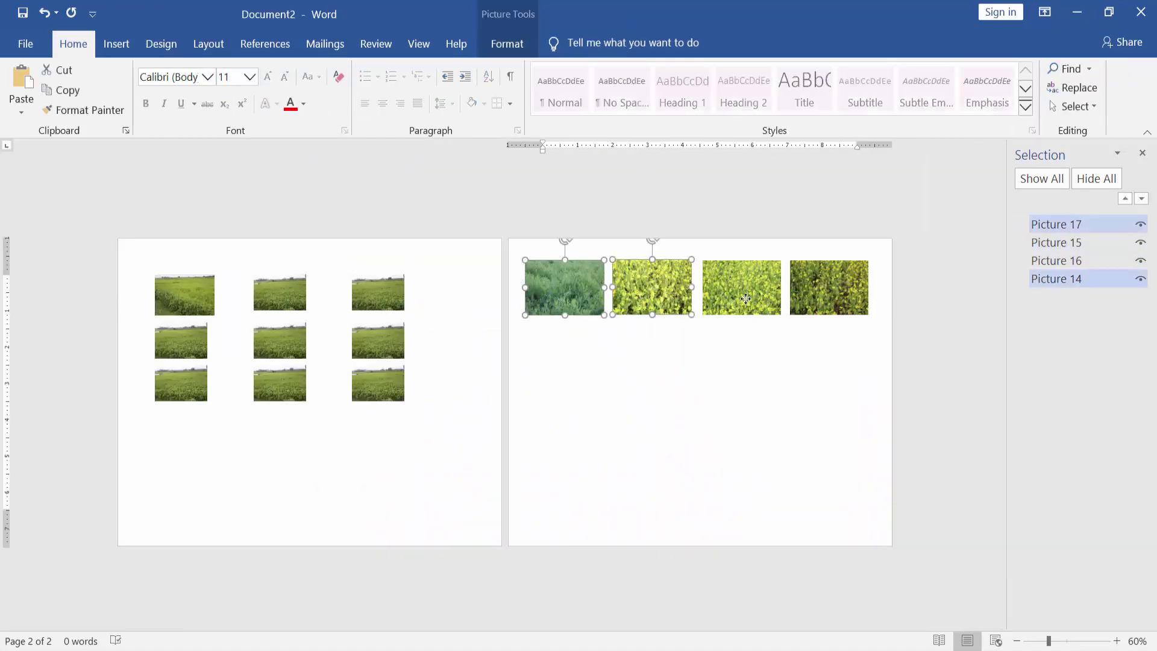
shift+click(745, 298)
shift+click(827, 299)
drag(554, 289, 181, 456)
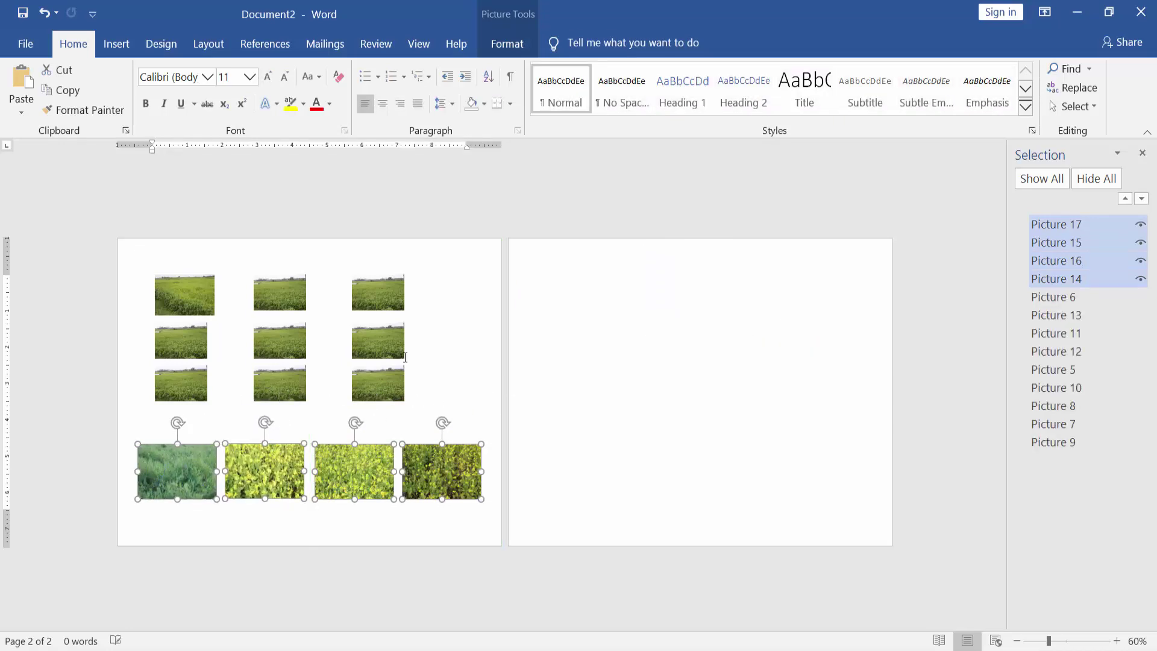
click(442, 380)
scroll(447, 378, up, 4)
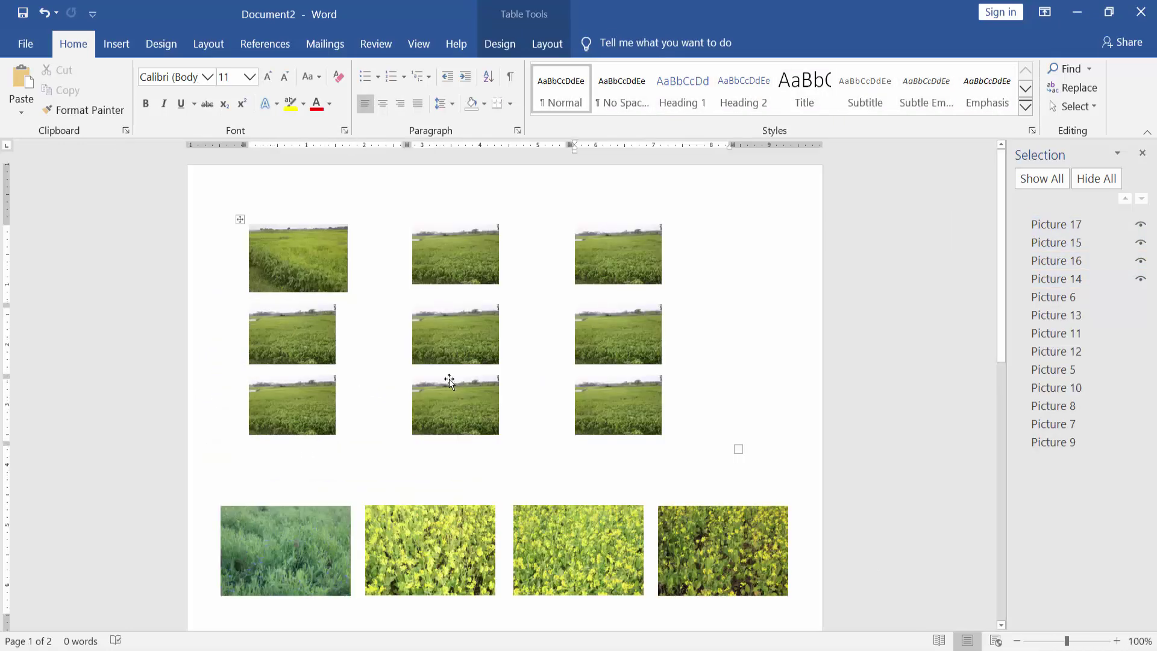
scroll(449, 378, down, 1)
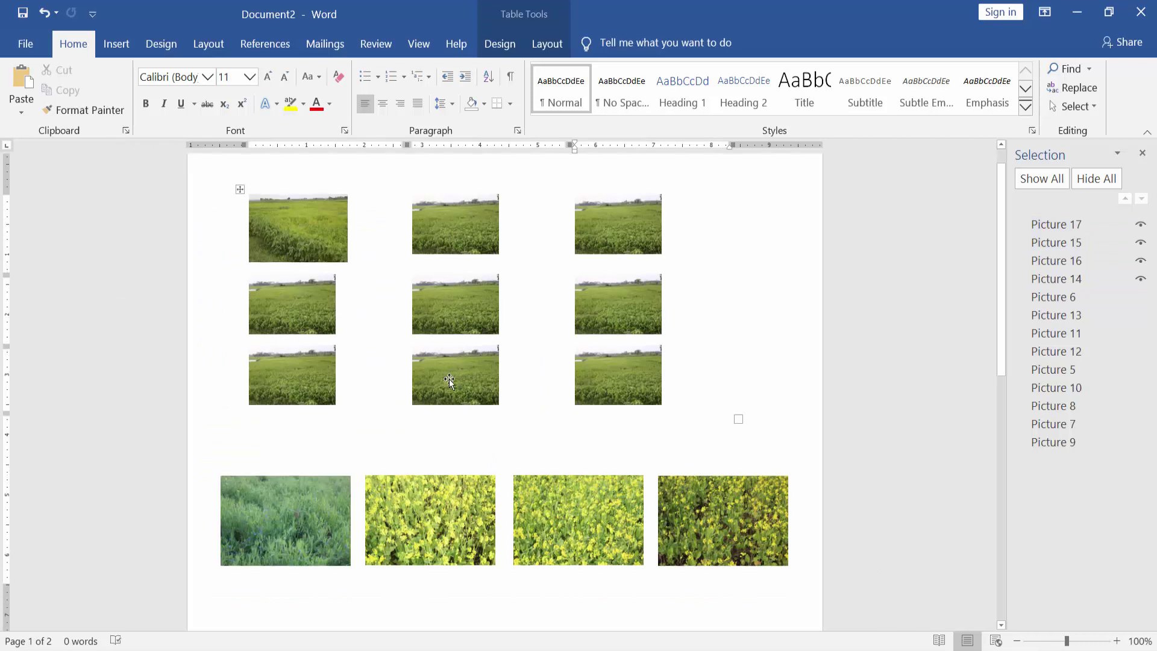